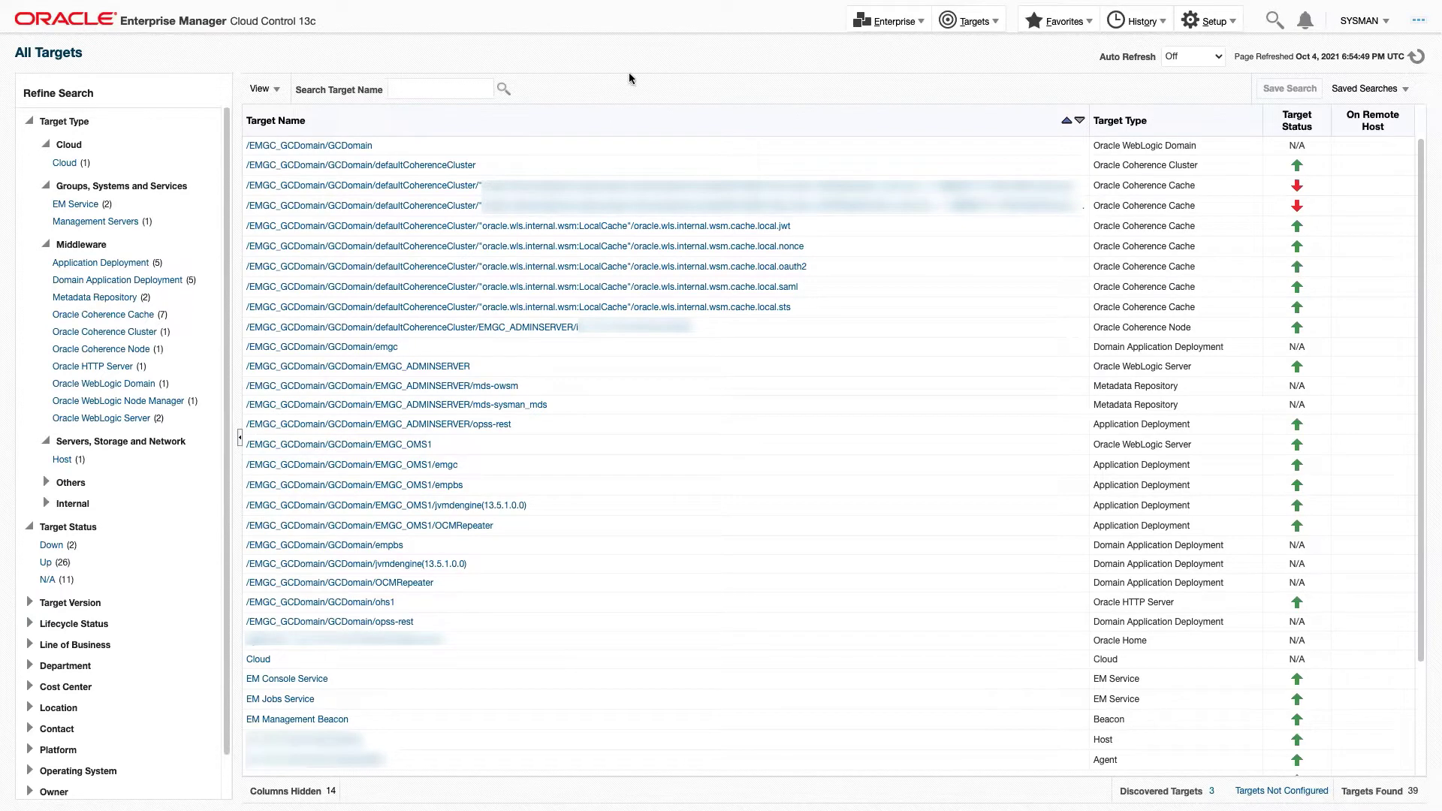
Open the Management Connector updates in Self Update
{"action": "left_click", "coordinate": [1205, 23]}
{"action": "mouse_move", "coordinate": [1221, 93]}
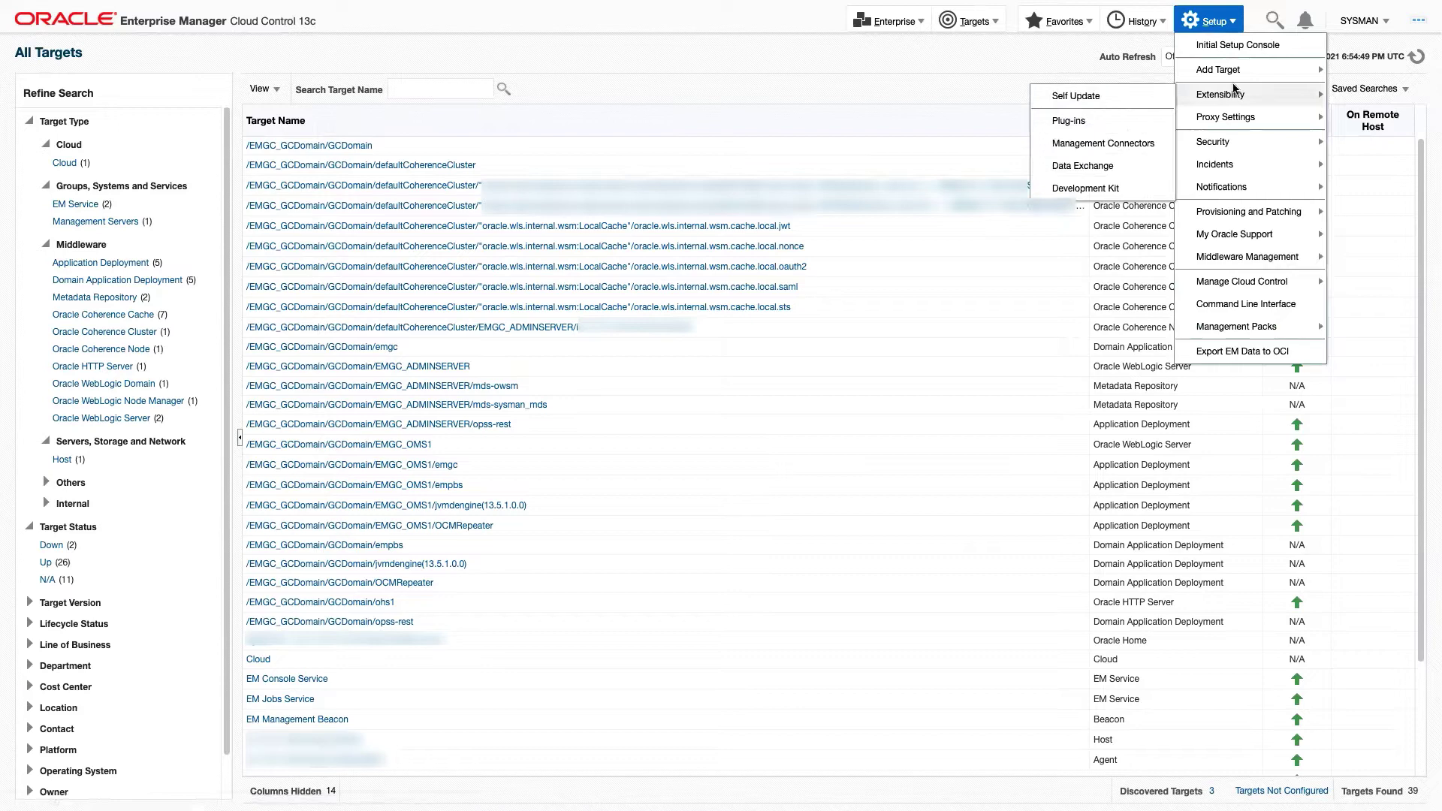
{"action": "left_click", "coordinate": [1146, 86]}
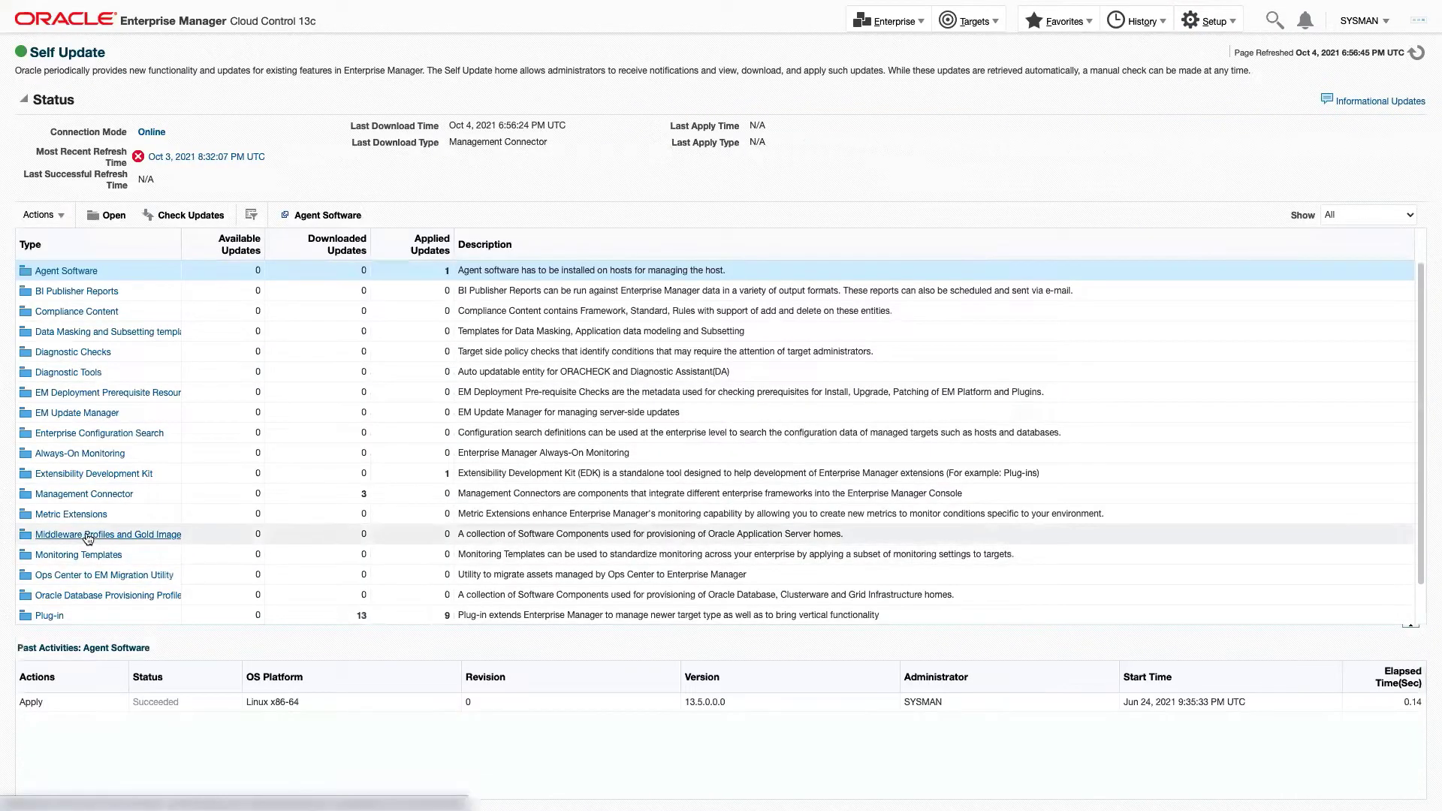
{"action": "left_click", "coordinate": [77, 494]}
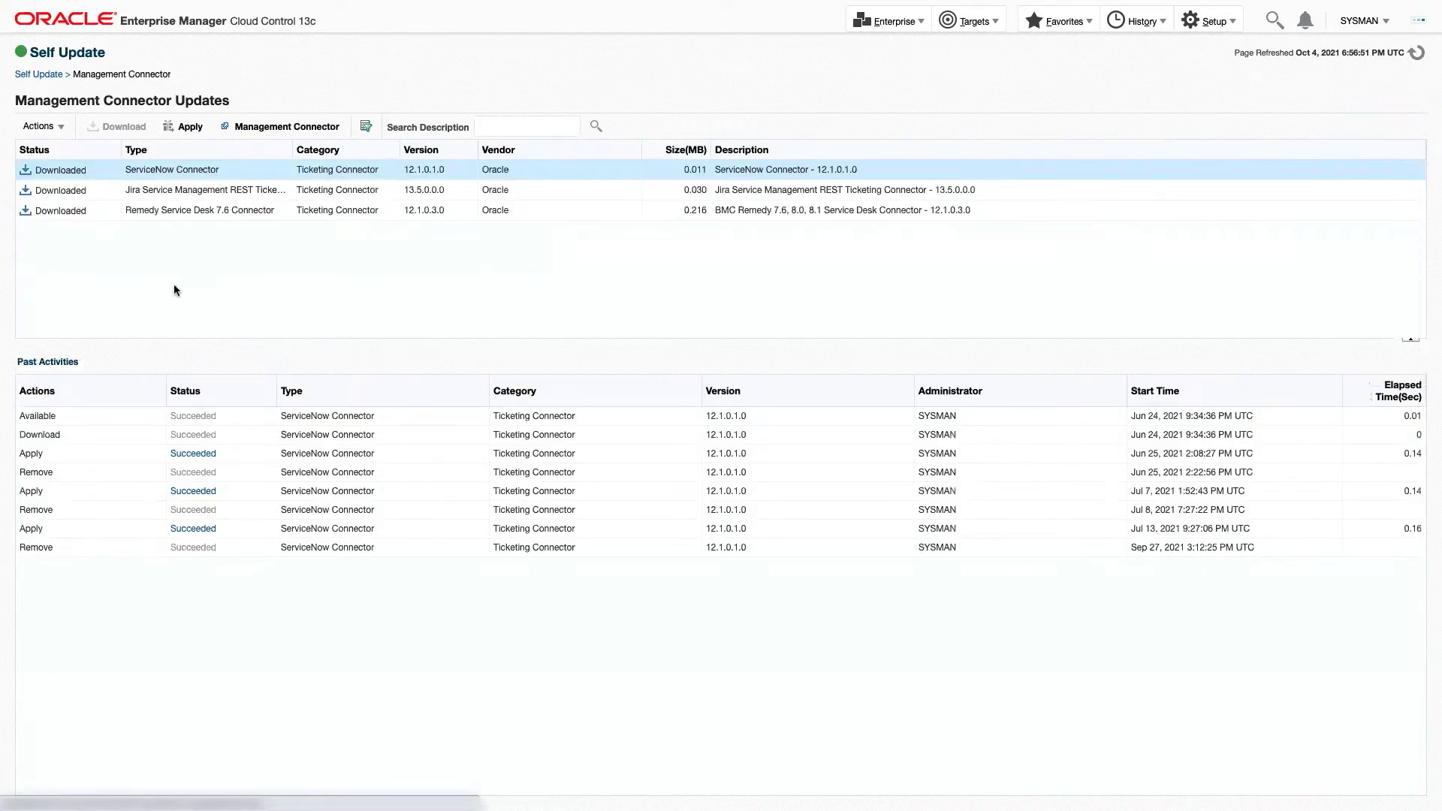
Apply the downloaded Jira Service Management REST Ticketing Connector 13.5.0.0.0 update to Enterprise Manager
{"action": "left_click", "coordinate": [84, 193]}
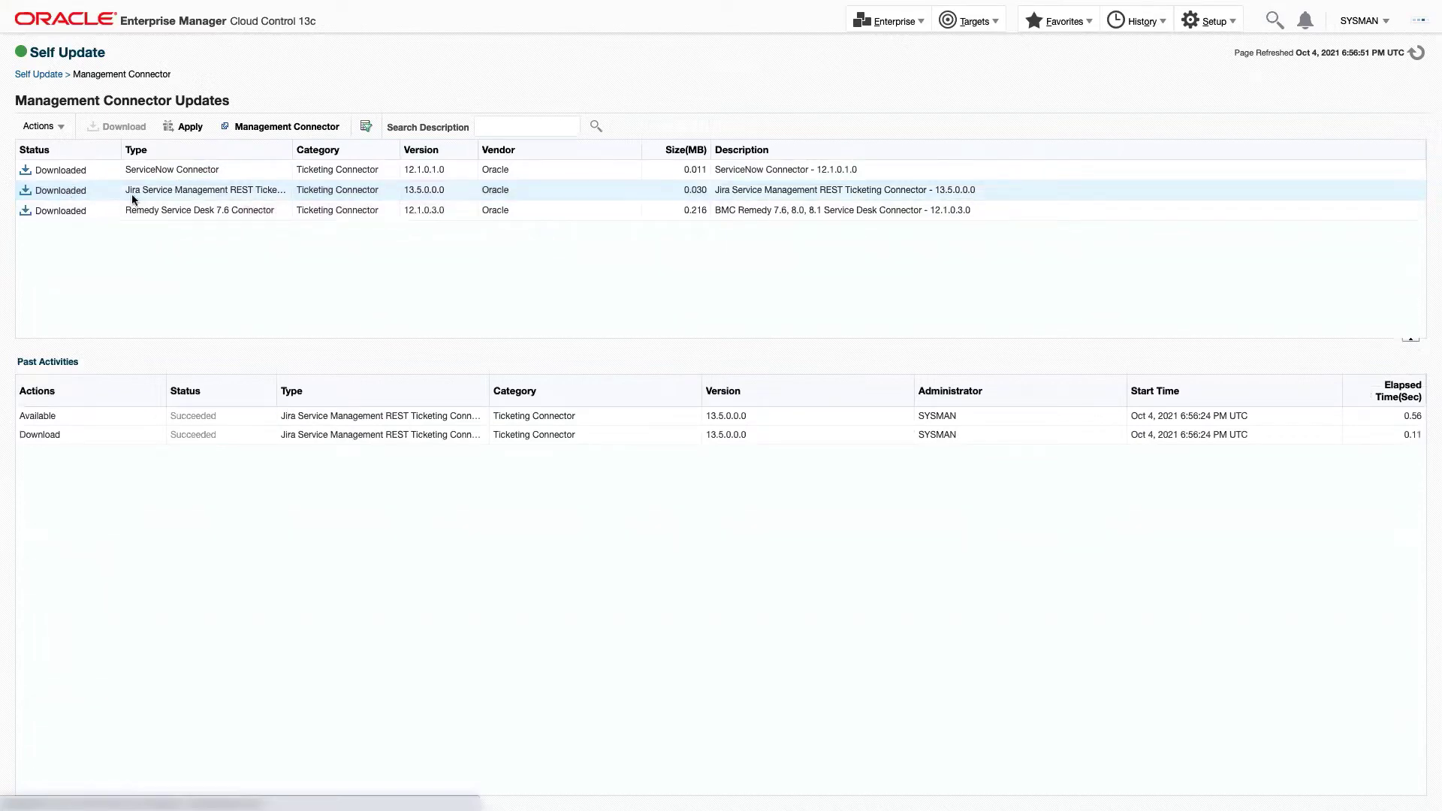
{"action": "left_click", "coordinate": [187, 132]}
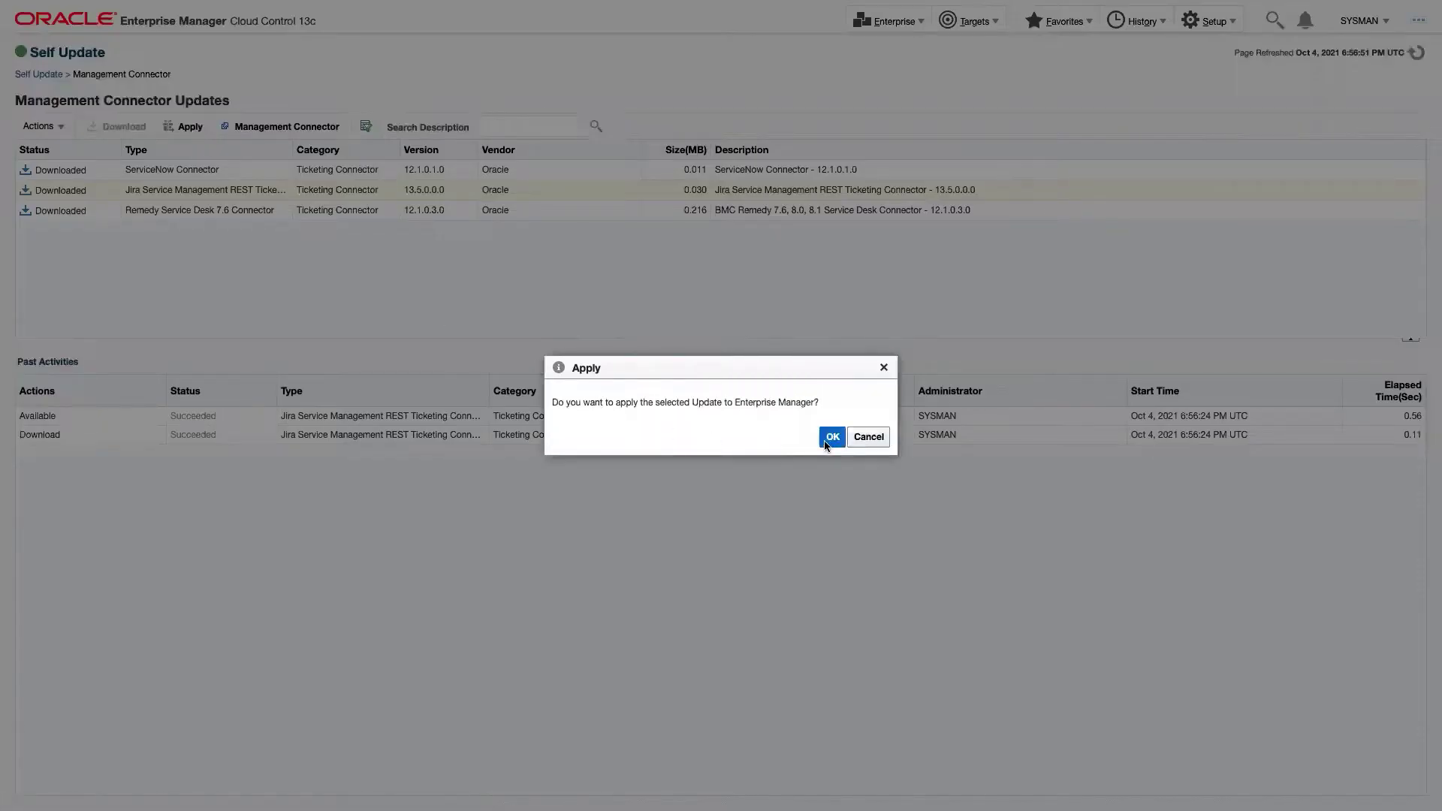
{"action": "left_click", "coordinate": [830, 438]}
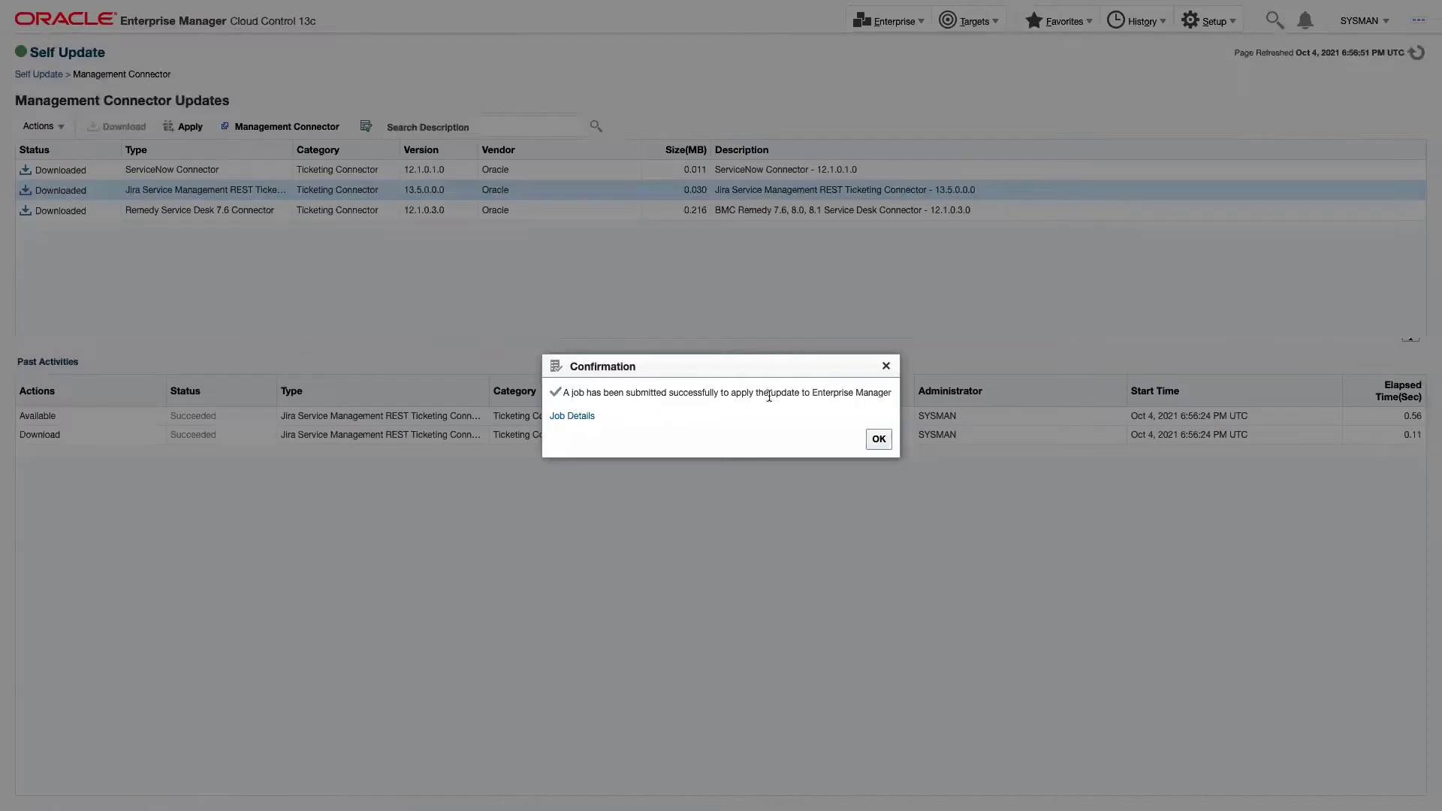
{"action": "left_click", "coordinate": [873, 444]}
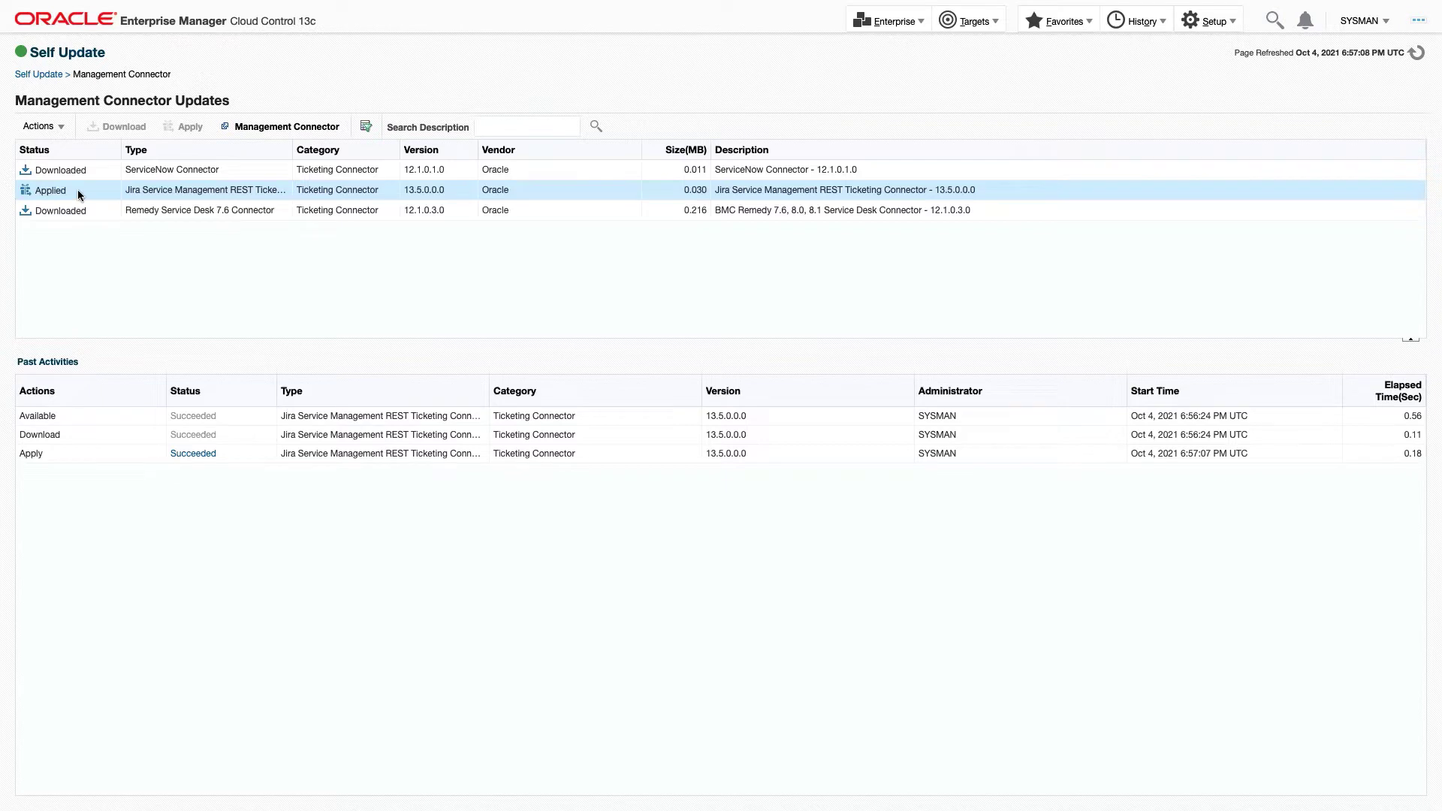
Go to the Management Connectors setup page under Extensibility
{"action": "left_click", "coordinate": [1191, 24]}
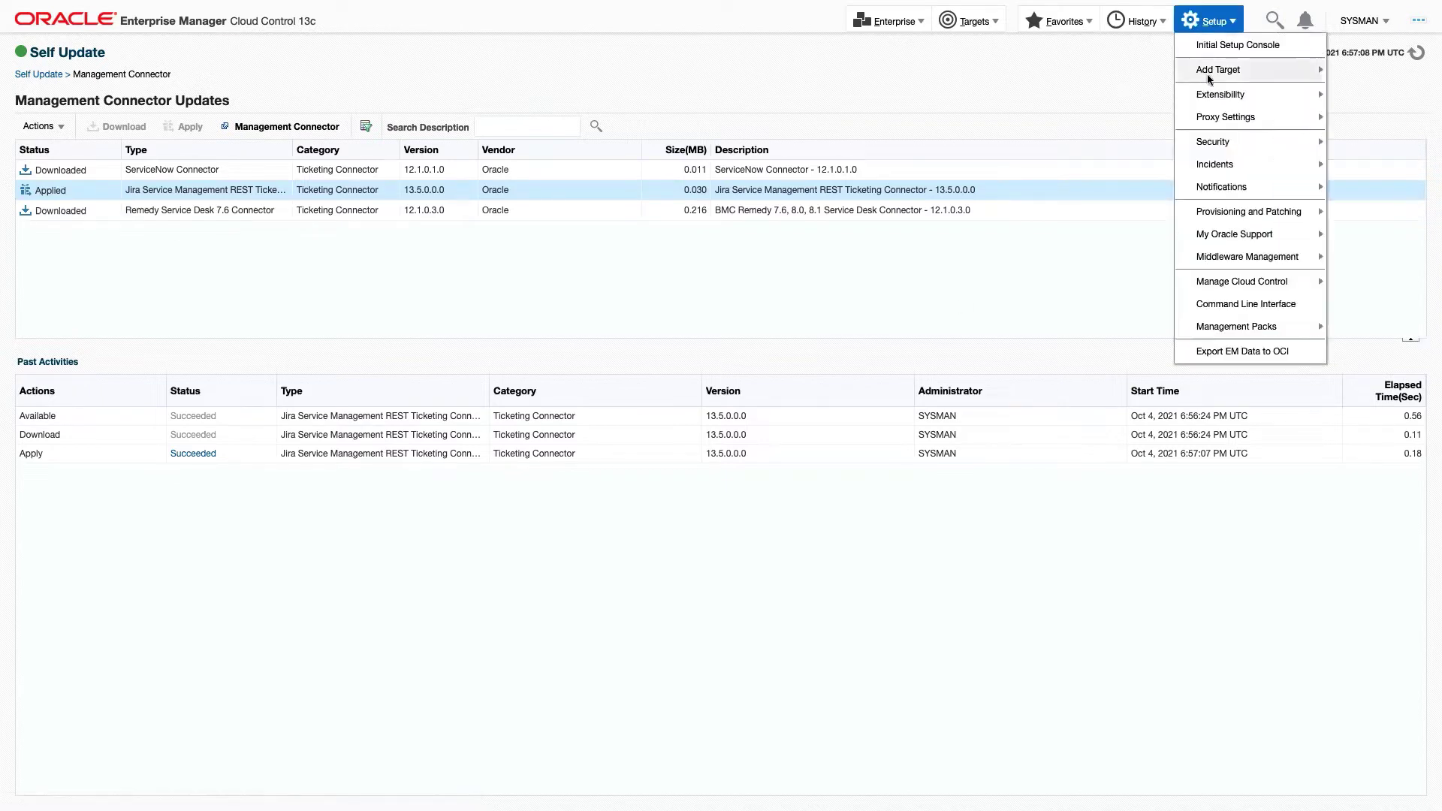
{"action": "mouse_move", "coordinate": [1231, 95]}
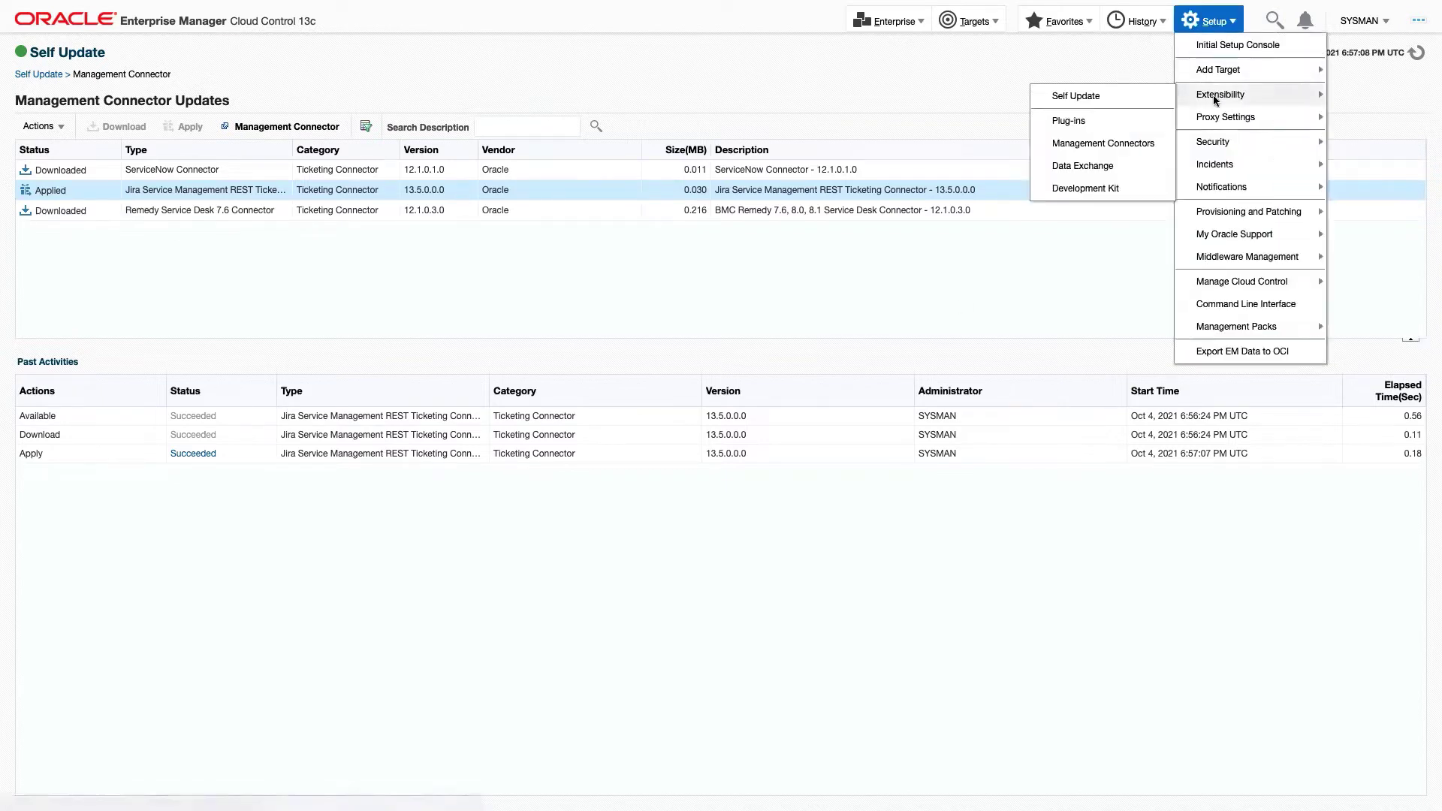
{"action": "left_click", "coordinate": [1074, 142]}
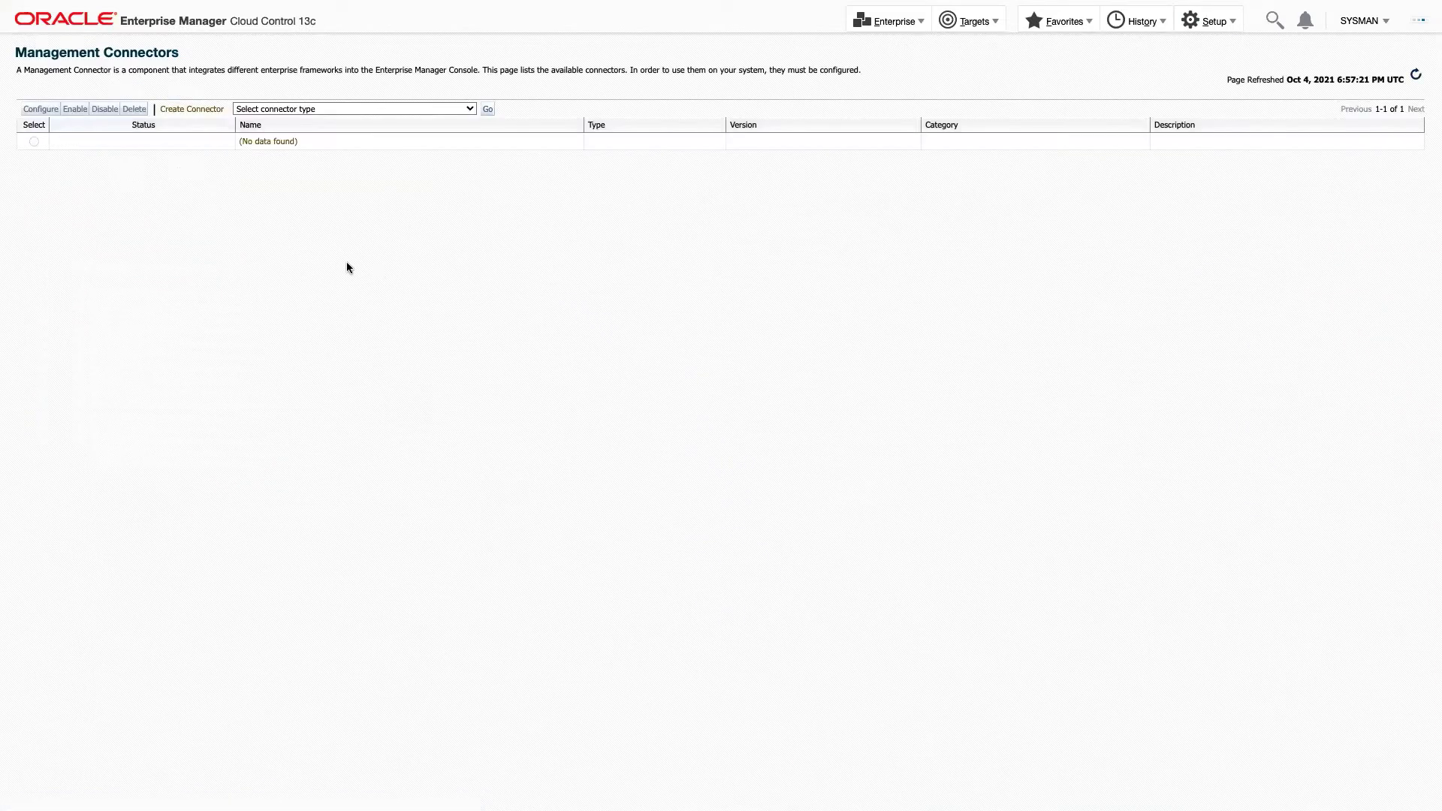
Create a connector of type Jira Service Management REST Ticketing Connector 13.5.0.0.0 named "Jira Demo"
{"action": "left_click", "coordinate": [268, 109]}
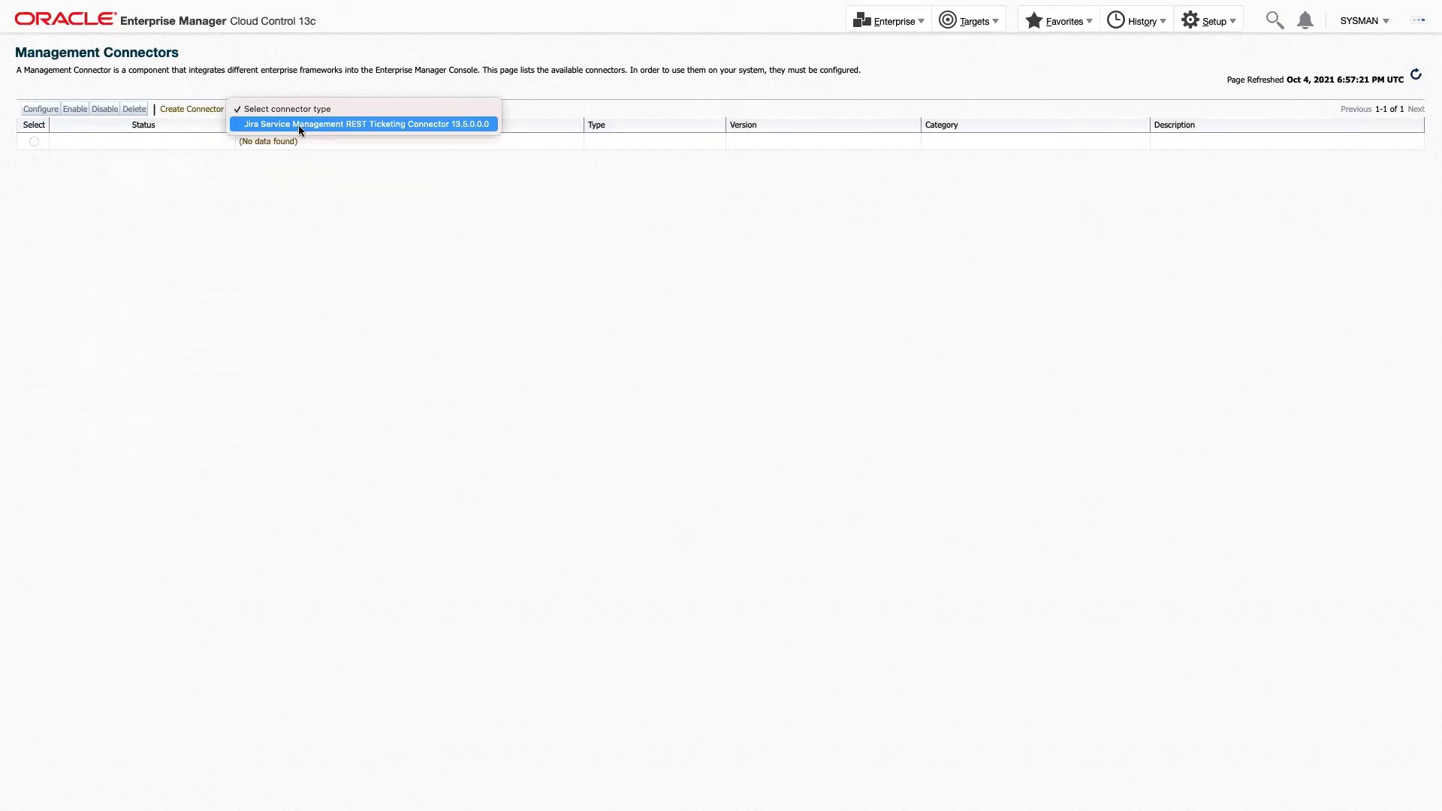
{"action": "left_click", "coordinate": [298, 125]}
{"action": "left_click", "coordinate": [489, 109]}
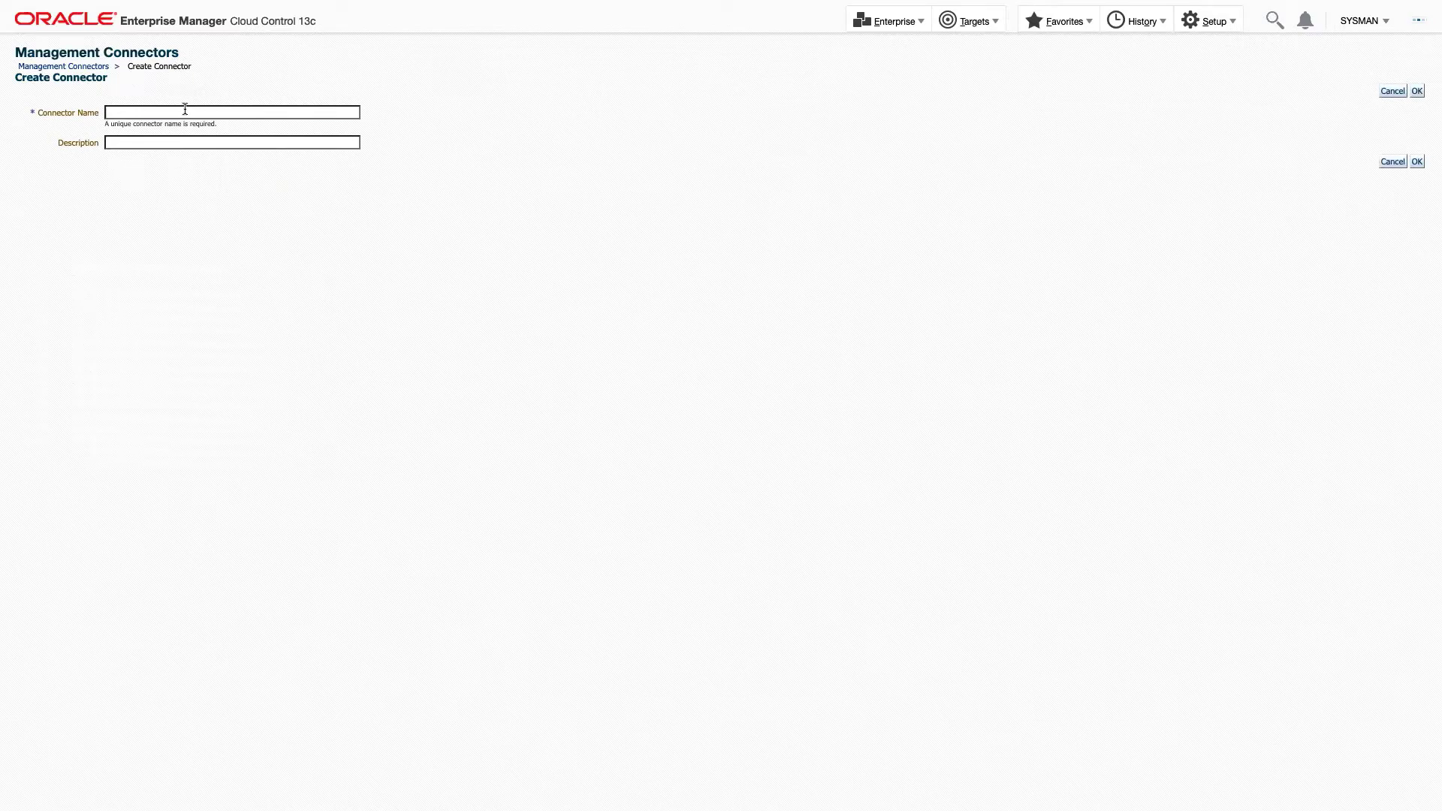
{"action": "left_click", "coordinate": [184, 111]}
{"action": "type", "text": "Jira Demo"}
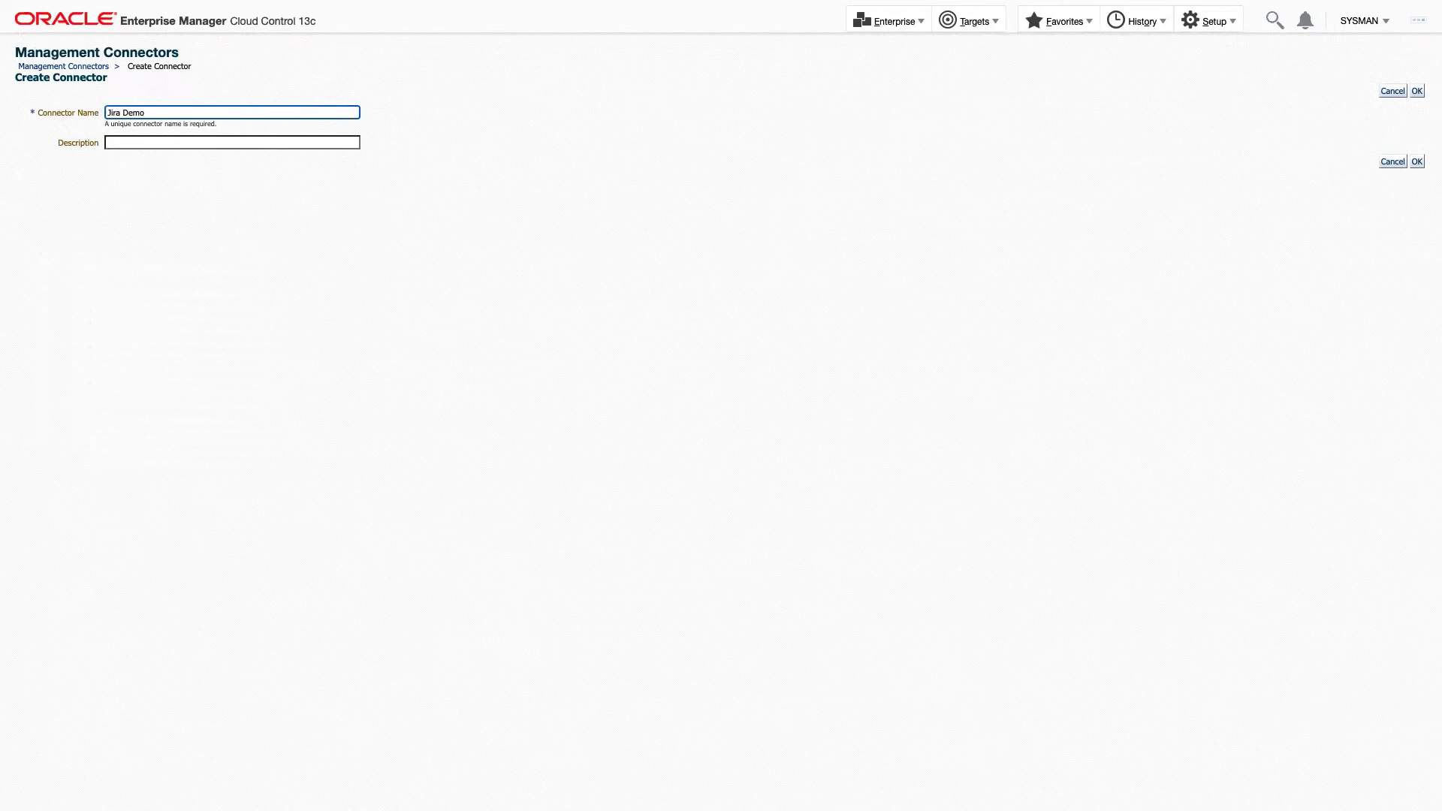
{"action": "left_click", "coordinate": [1416, 91]}
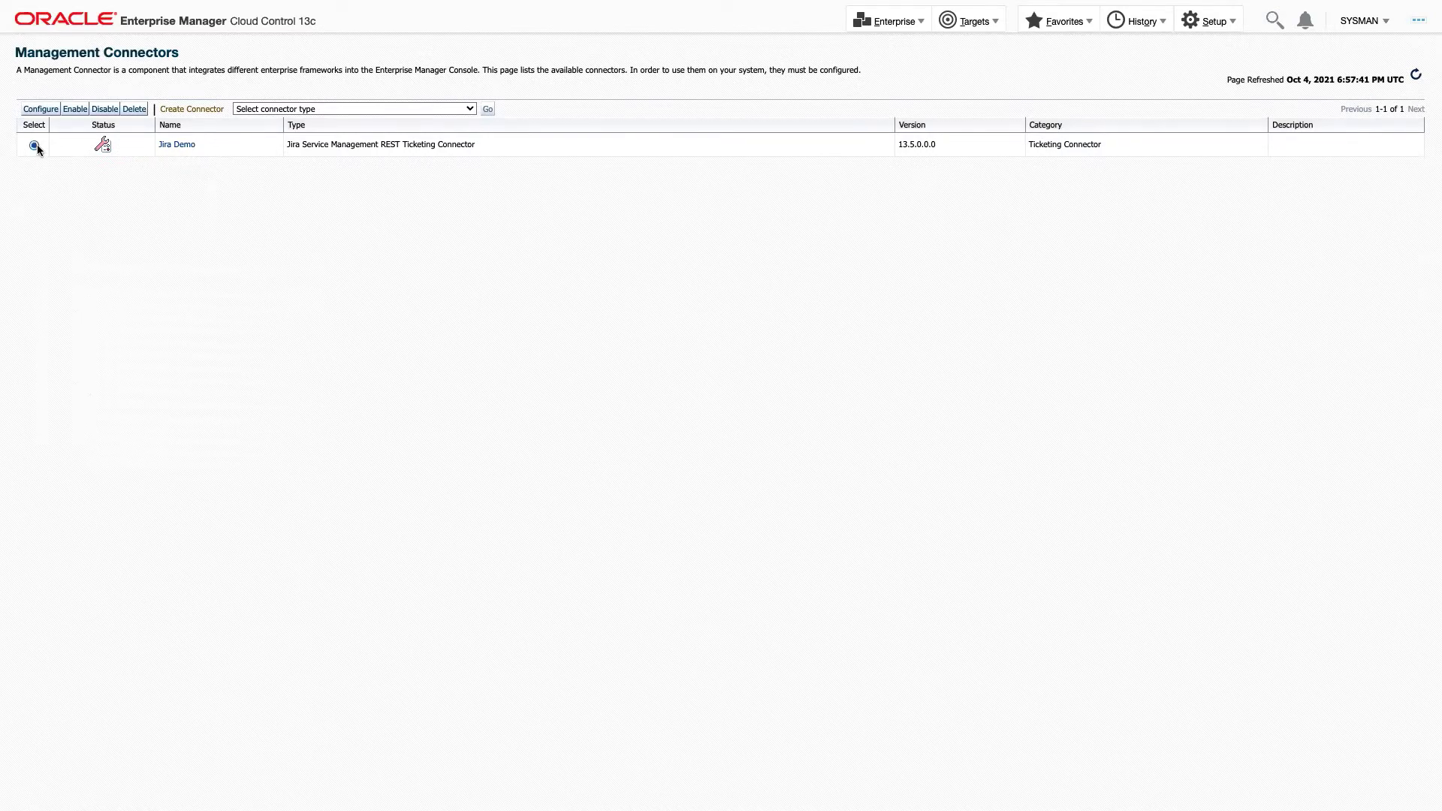
Open the Jira Demo connector's configuration and copy the Jira site's subdomain from its URL in Chrome
{"action": "left_click", "coordinate": [41, 109]}
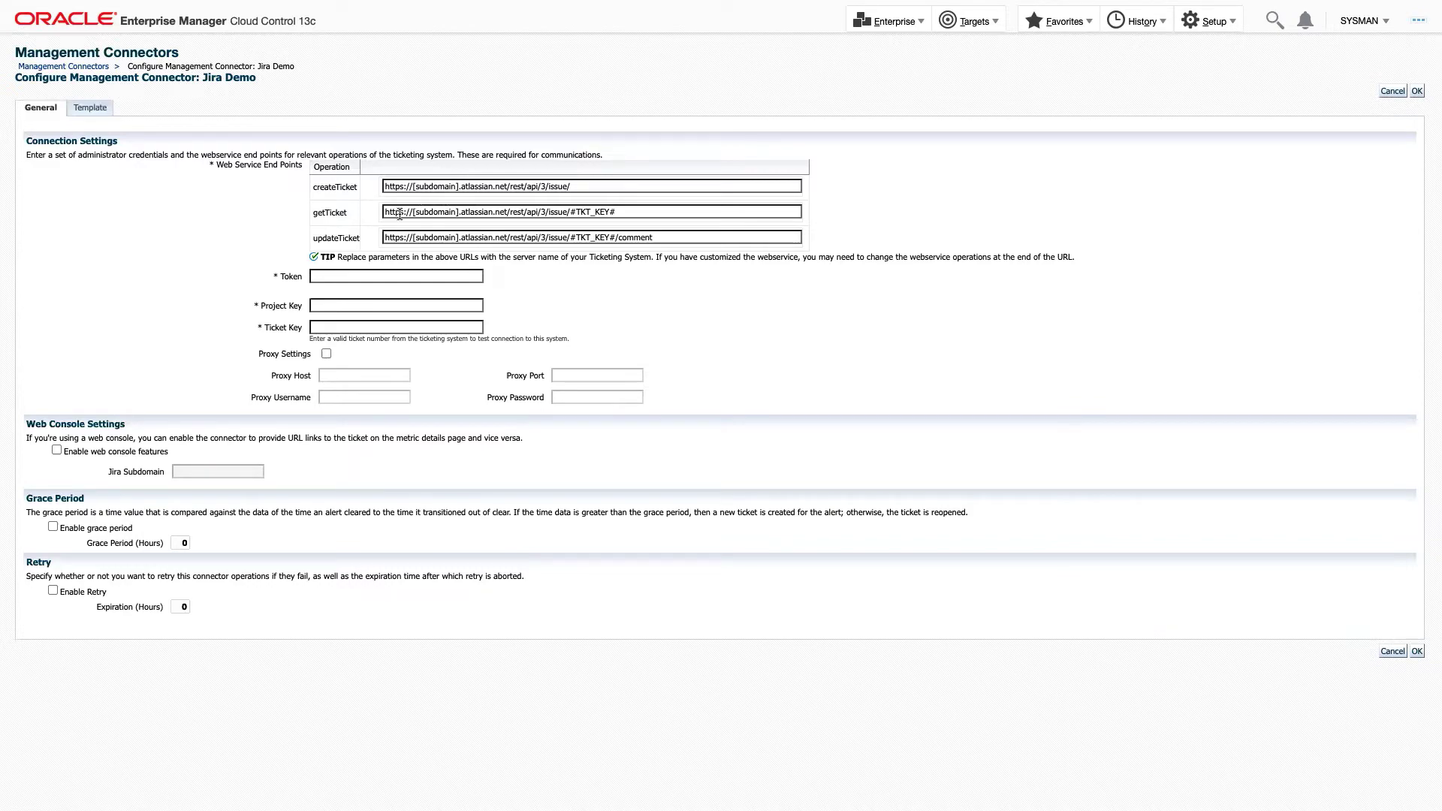
{"action": "key", "text": "ctrl+Left"}
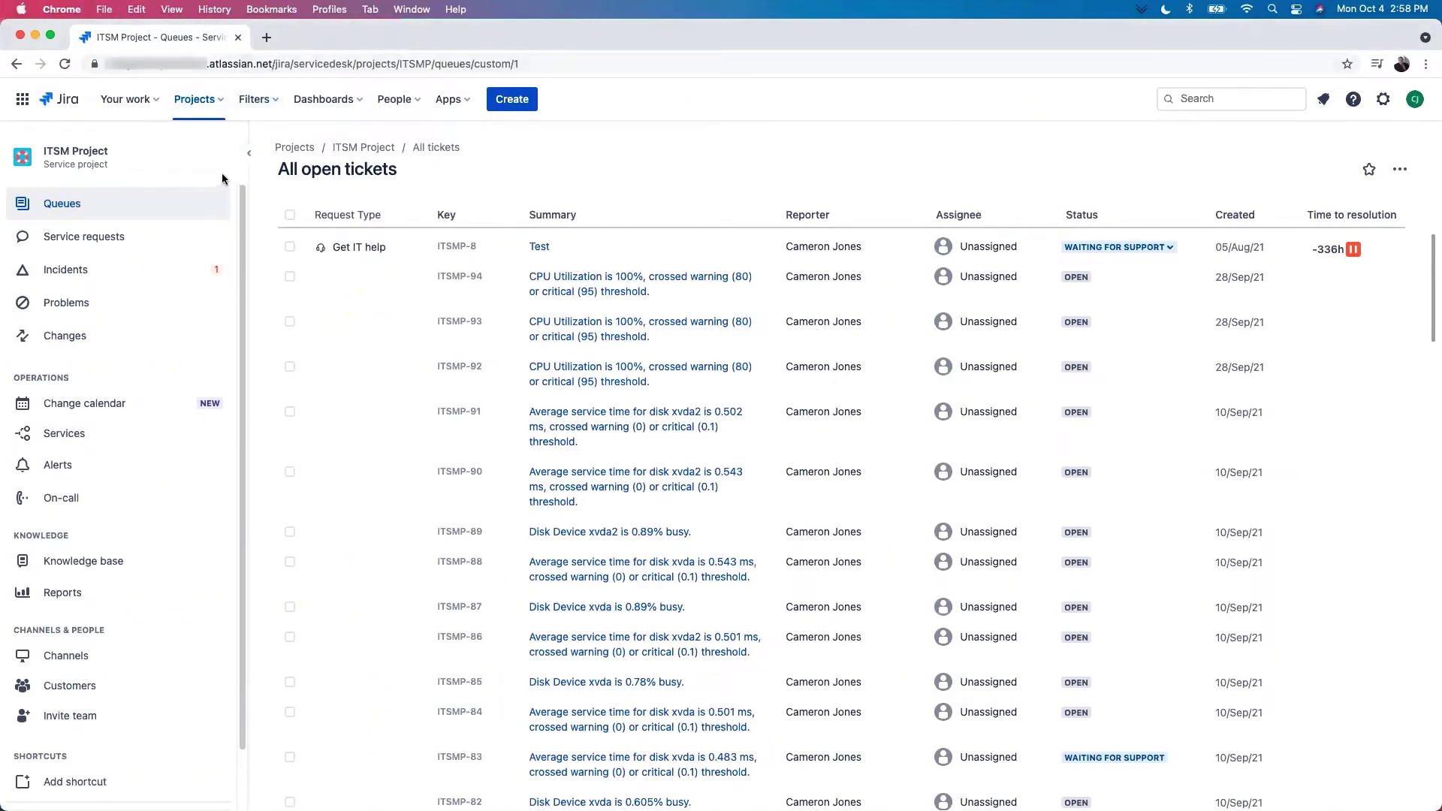
{"action": "left_click", "coordinate": [206, 65]}
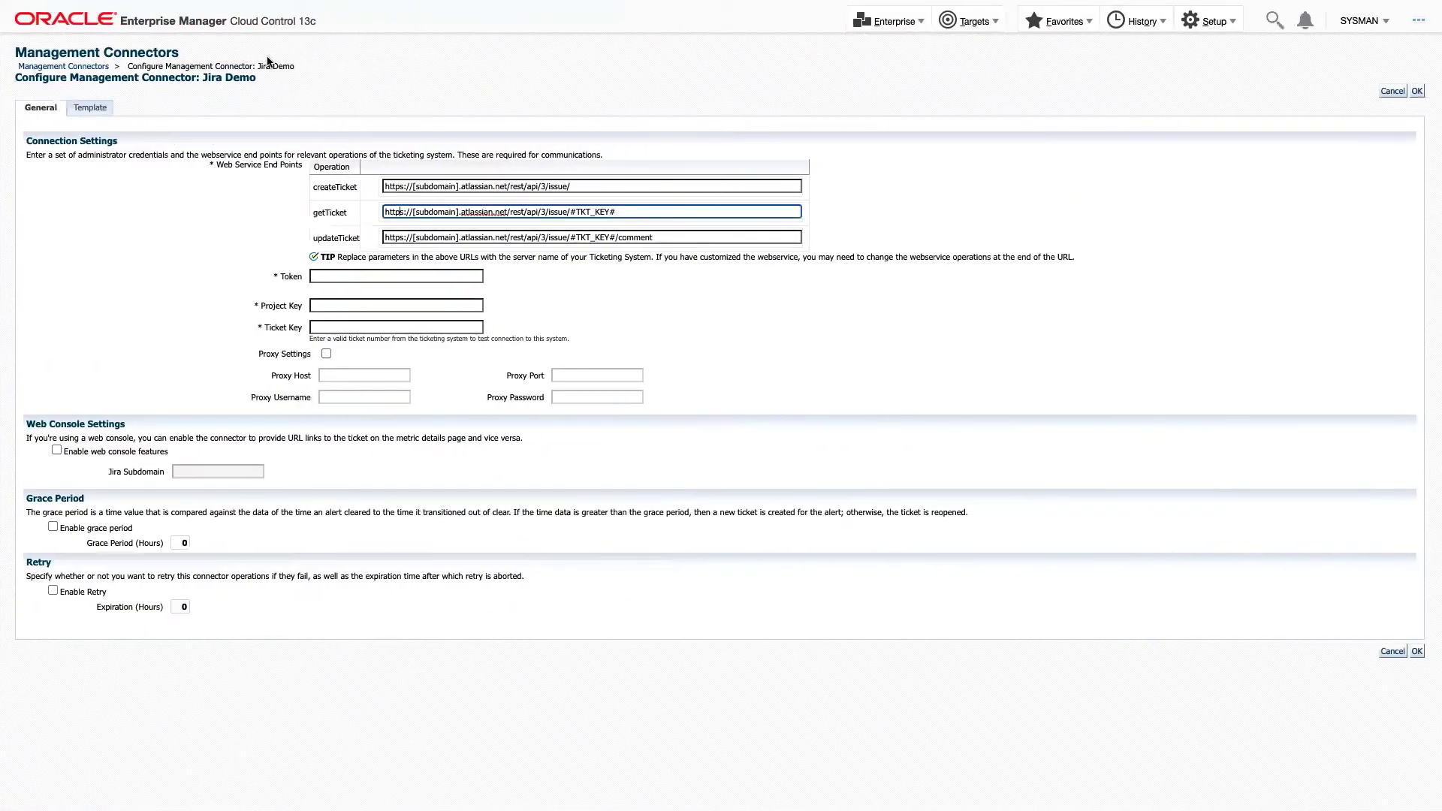
Replace the [subdomain] placeholder in the createTicket web service end point with the copied Jira subdomain
{"action": "left_click", "coordinate": [464, 188]}
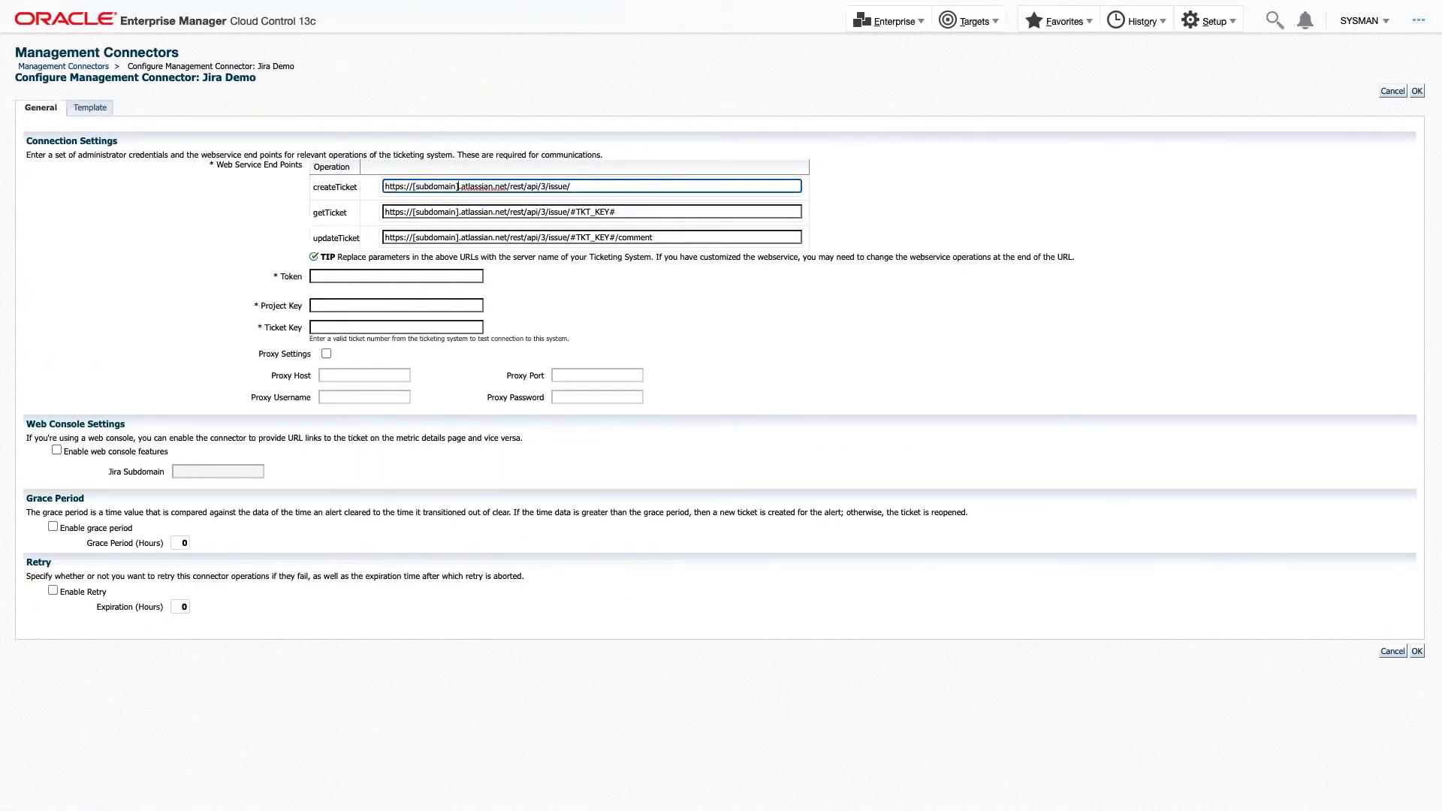
{"action": "key", "text": "BackSpace"}
{"action": "key", "text": "BackSpace"}
{"action": "key", "text": "BackSpace"}
{"action": "key", "text": "BackSpace"}
{"action": "key", "text": "BackSpace"}
{"action": "key", "text": "BackSpace"}
{"action": "key", "text": "BackSpace"}
{"action": "key", "text": "BackSpace"}
{"action": "key", "text": "BackSpace"}
{"action": "key", "text": "BackSpace"}
{"action": "key", "text": "BackSpace"}
{"action": "key", "text": "super+v"}
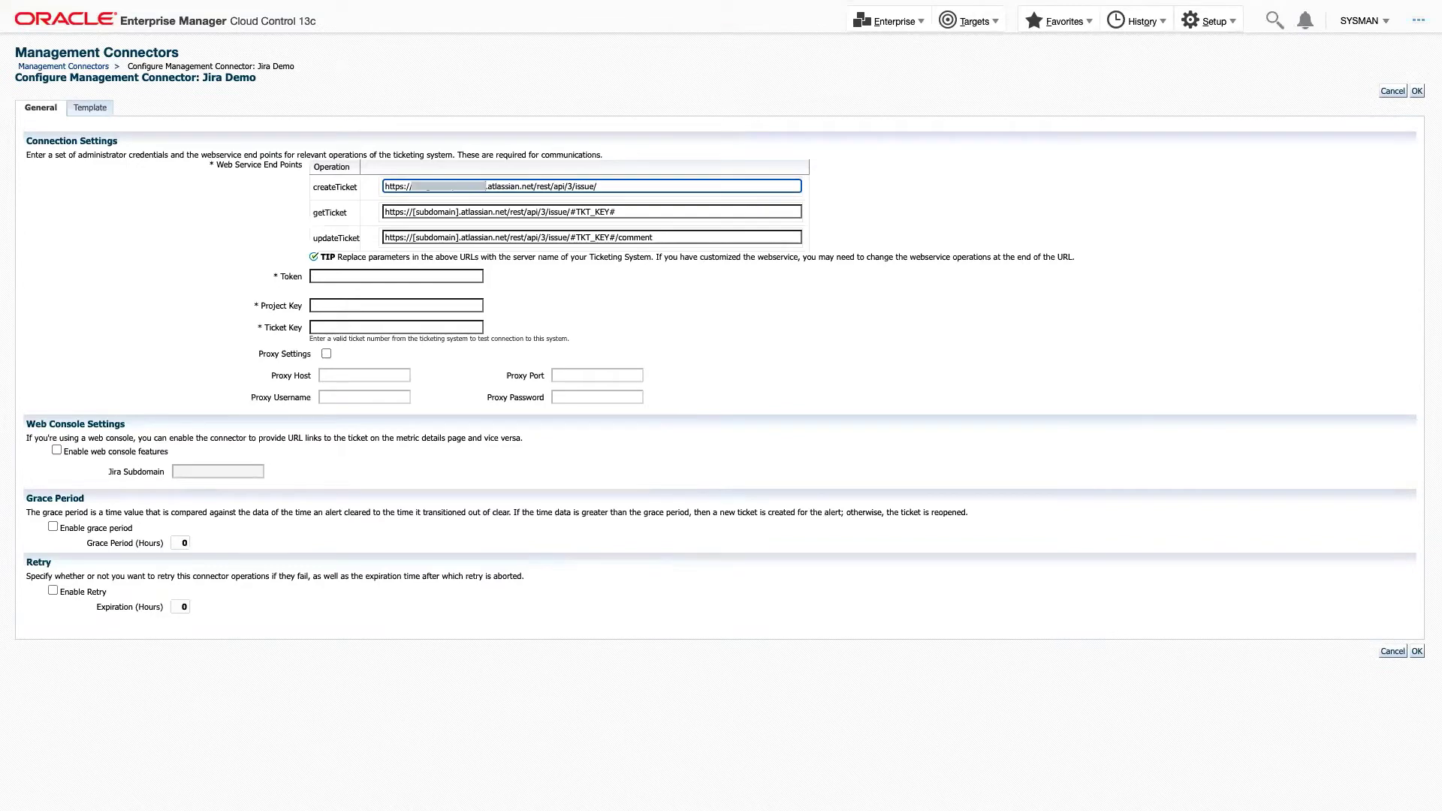
Replace the [subdomain] placeholder in the getTicket web service end point with the copied Jira subdomain
{"action": "left_click", "coordinate": [459, 211]}
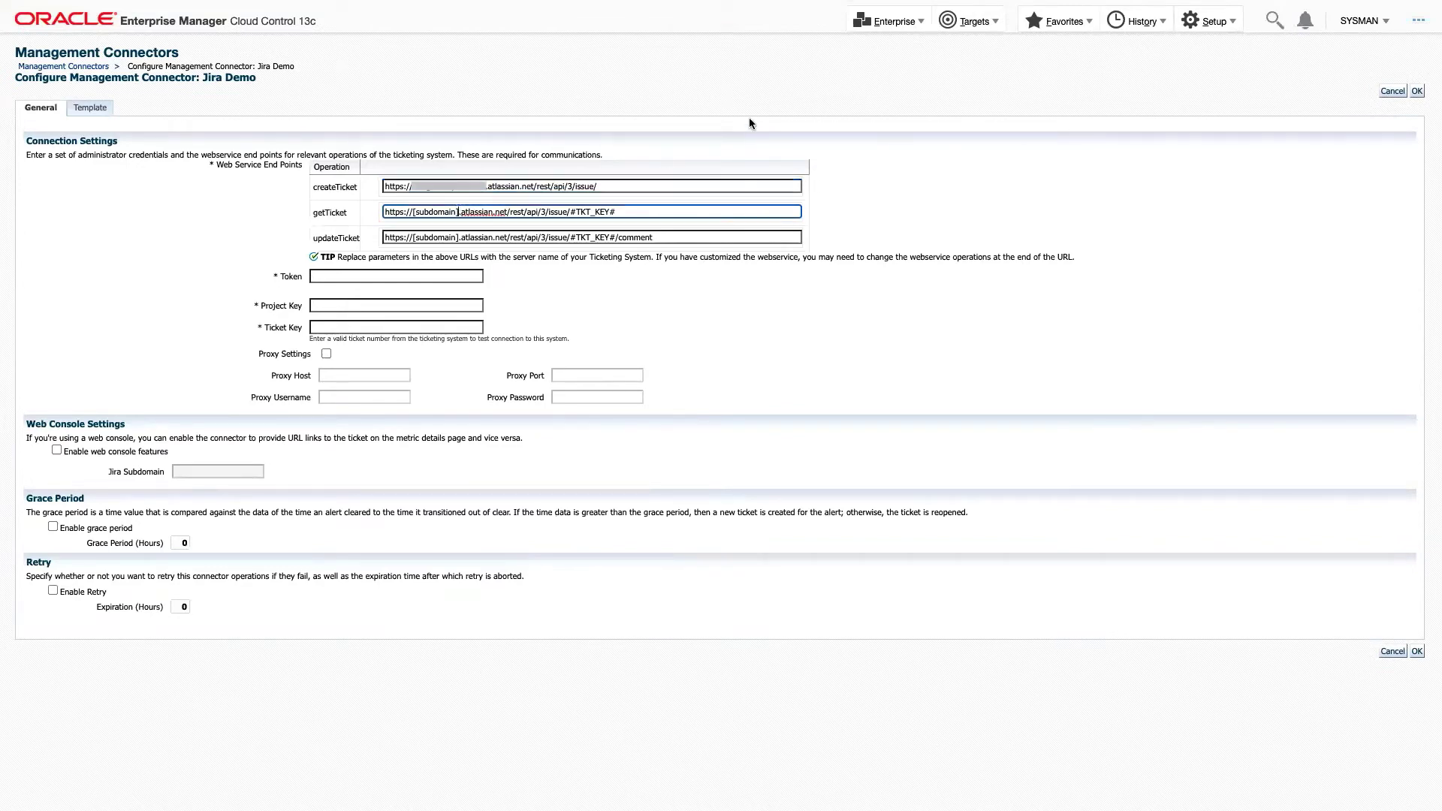
{"action": "key", "text": "BackSpace"}
{"action": "key", "text": "BackSpace"}
{"action": "key", "text": "BackSpace"}
{"action": "key", "text": "BackSpace"}
{"action": "key", "text": "BackSpace"}
{"action": "key", "text": "BackSpace"}
{"action": "key", "text": "BackSpace"}
{"action": "key", "text": "BackSpace"}
{"action": "key", "text": "BackSpace"}
{"action": "key", "text": "BackSpace"}
{"action": "key", "text": "BackSpace"}
{"action": "key", "text": "super+v"}
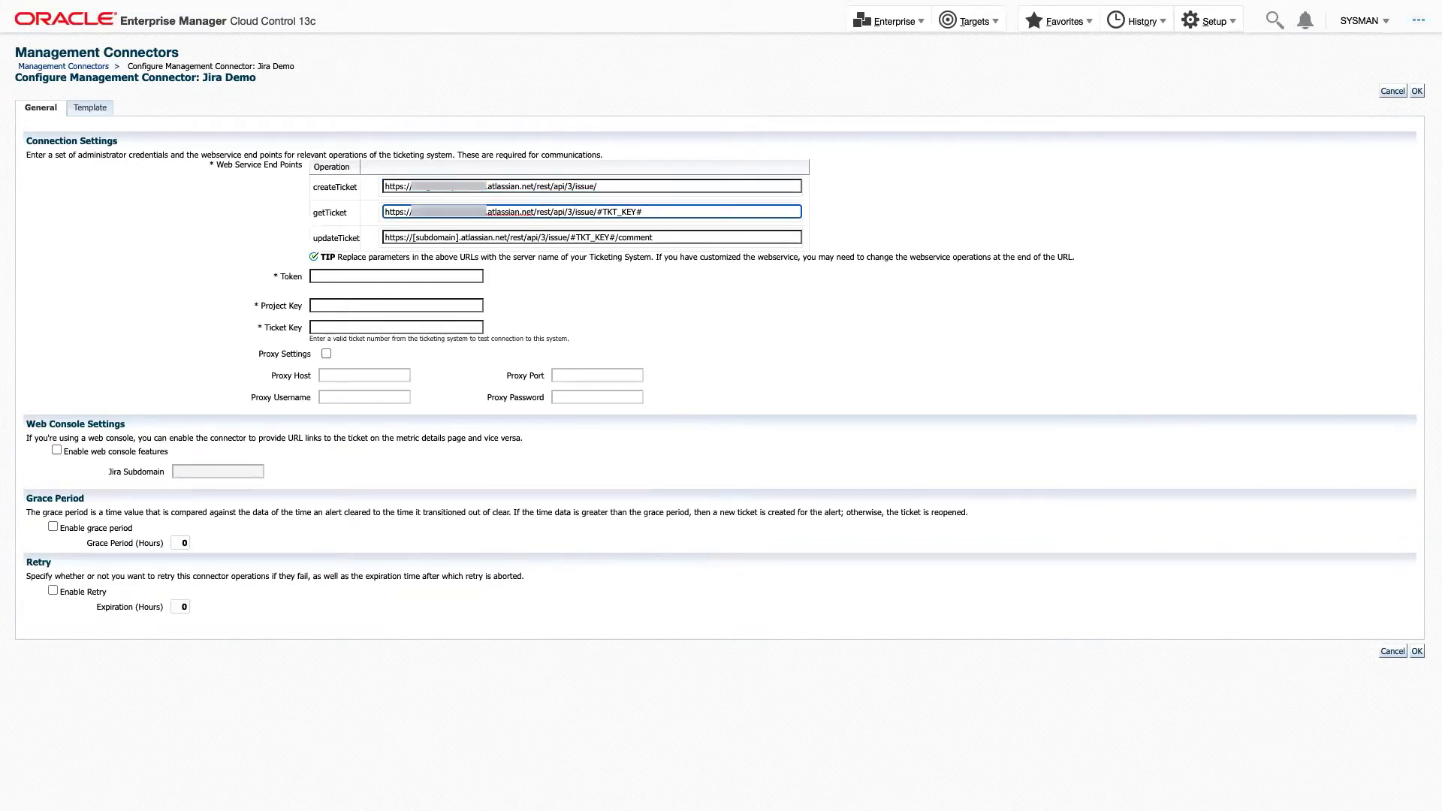
Replace the [subdomain] placeholder in the updateTicket web service end point with the copied Jira subdomain
{"action": "left_click", "coordinate": [460, 237]}
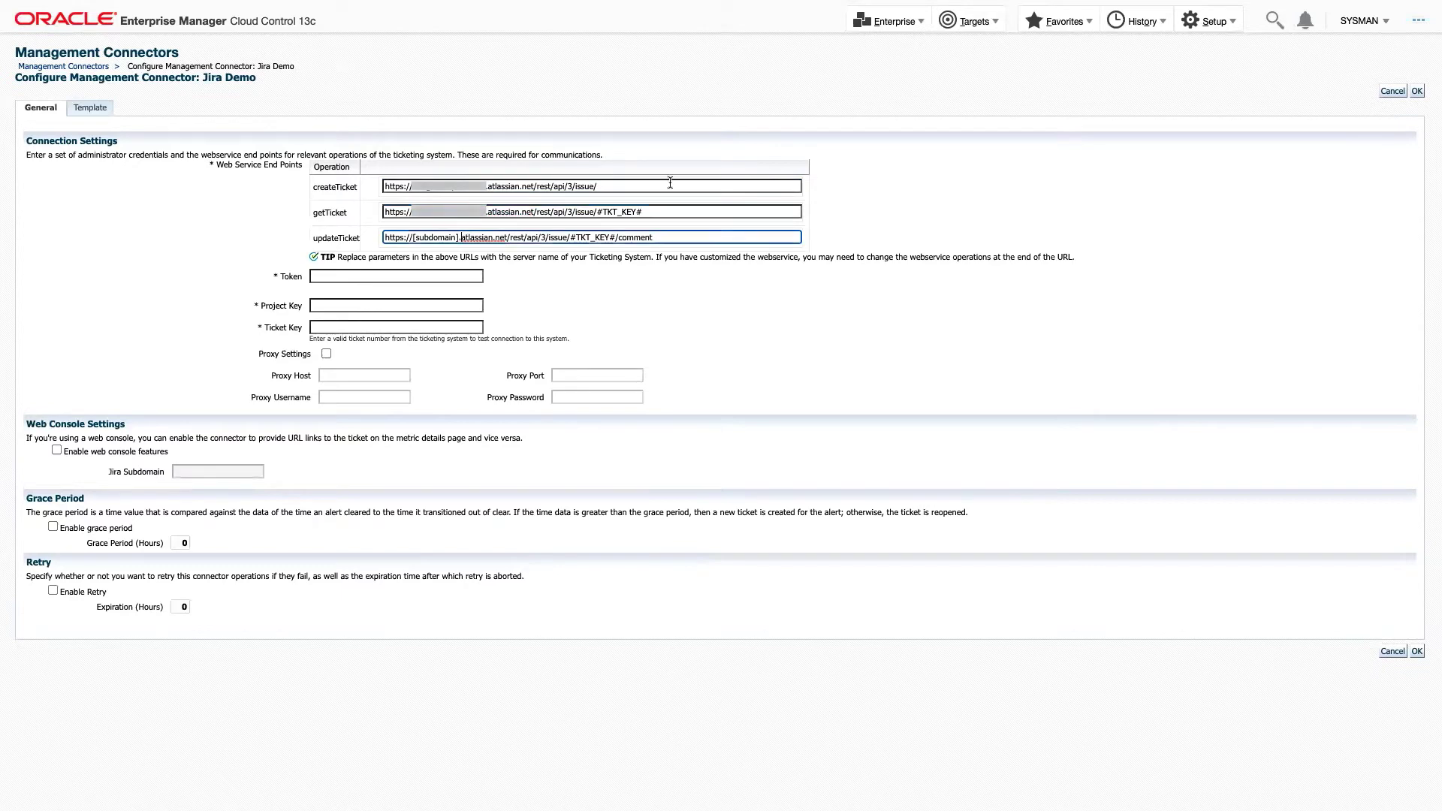
{"action": "key", "text": "BackSpace"}
{"action": "key", "text": "BackSpace"}
{"action": "key", "text": "BackSpace"}
{"action": "key", "text": "BackSpace"}
{"action": "key", "text": "BackSpace"}
{"action": "key", "text": "BackSpace"}
{"action": "key", "text": "BackSpace"}
{"action": "key", "text": "BackSpace"}
{"action": "key", "text": "BackSpace"}
{"action": "key", "text": "BackSpace"}
{"action": "key", "text": "BackSpace"}
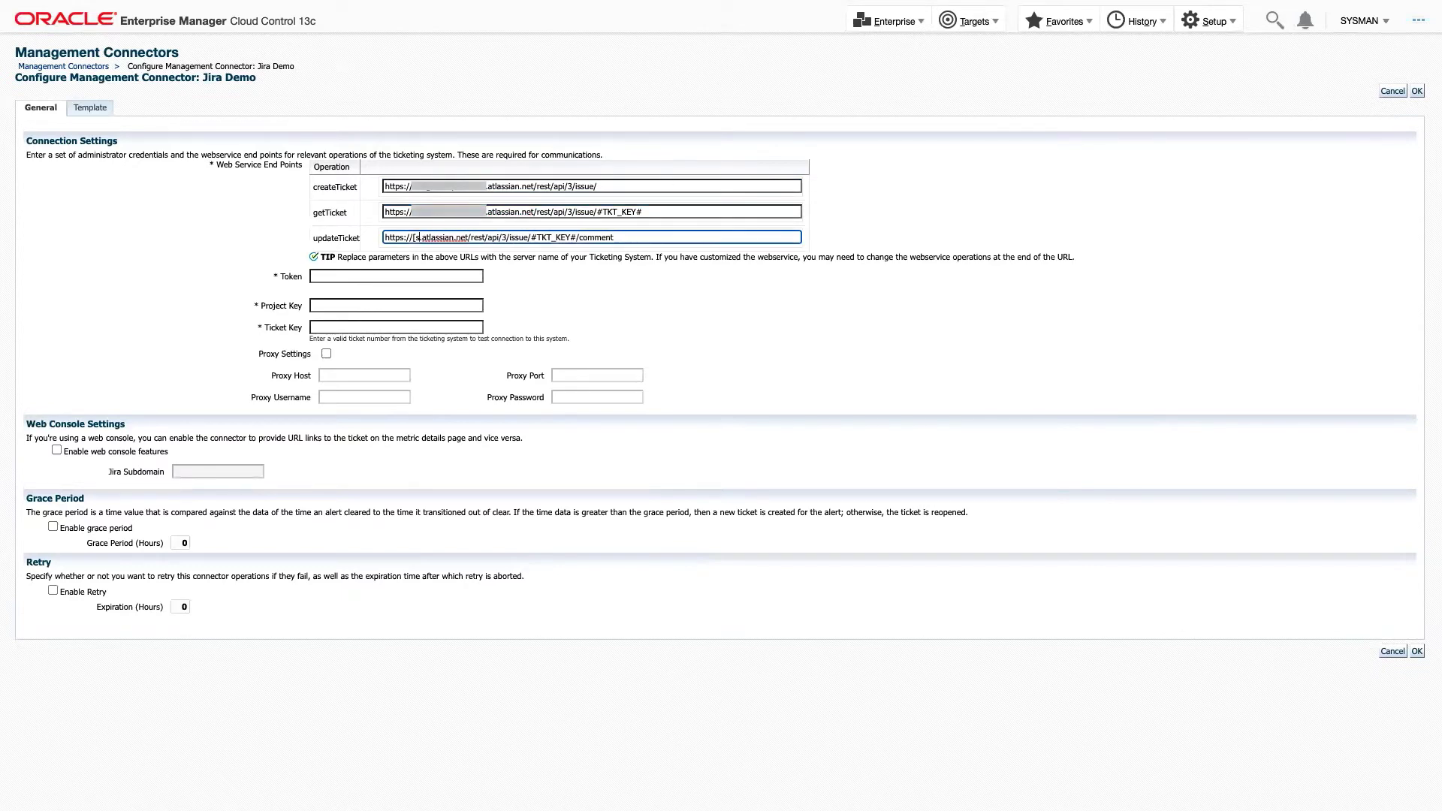
{"action": "key", "text": "super+v"}
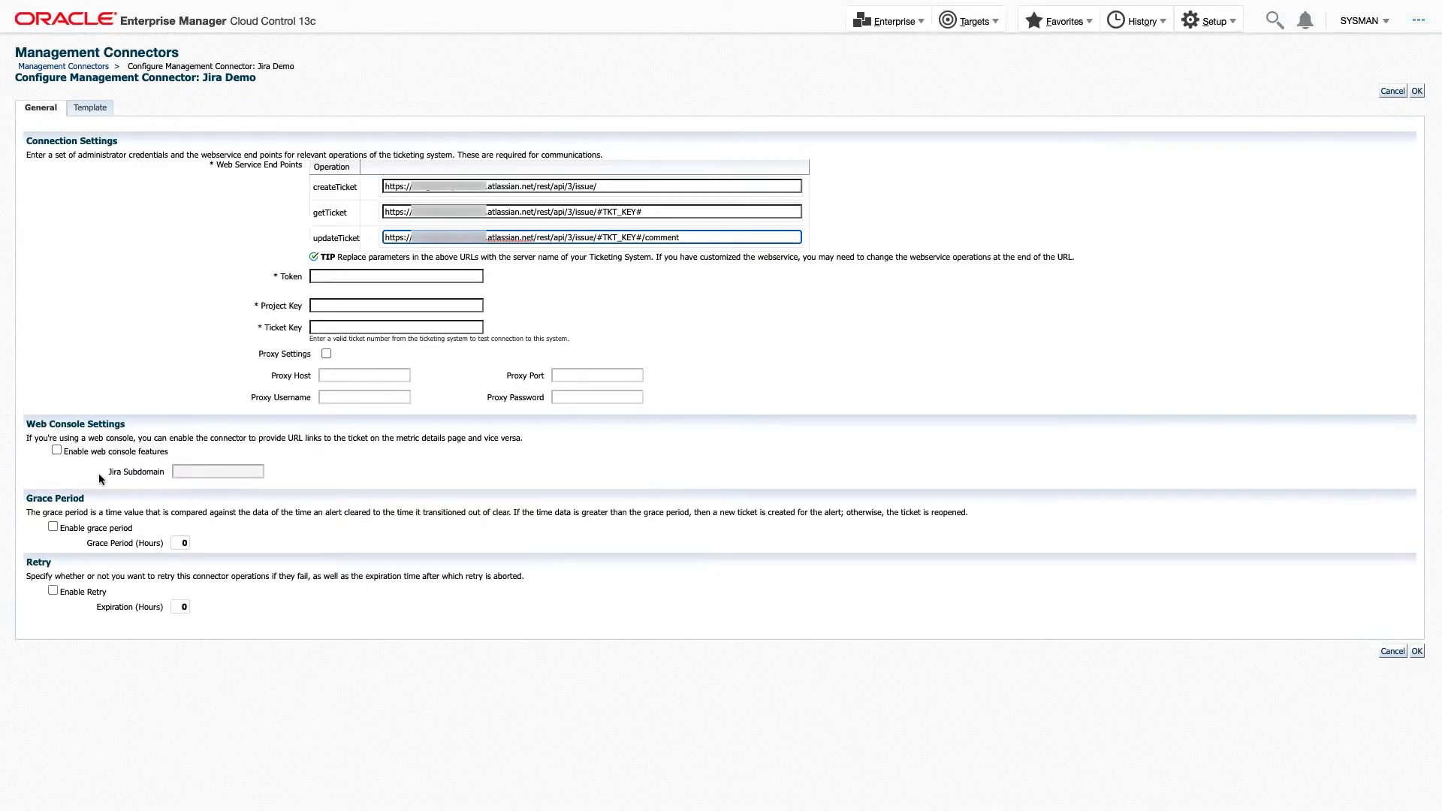
Enable web console features and fill in the Jira Subdomain with the copied subdomain
{"action": "left_click", "coordinate": [56, 449]}
{"action": "left_click", "coordinate": [195, 471]}
{"action": "key", "text": "ctrl+v"}
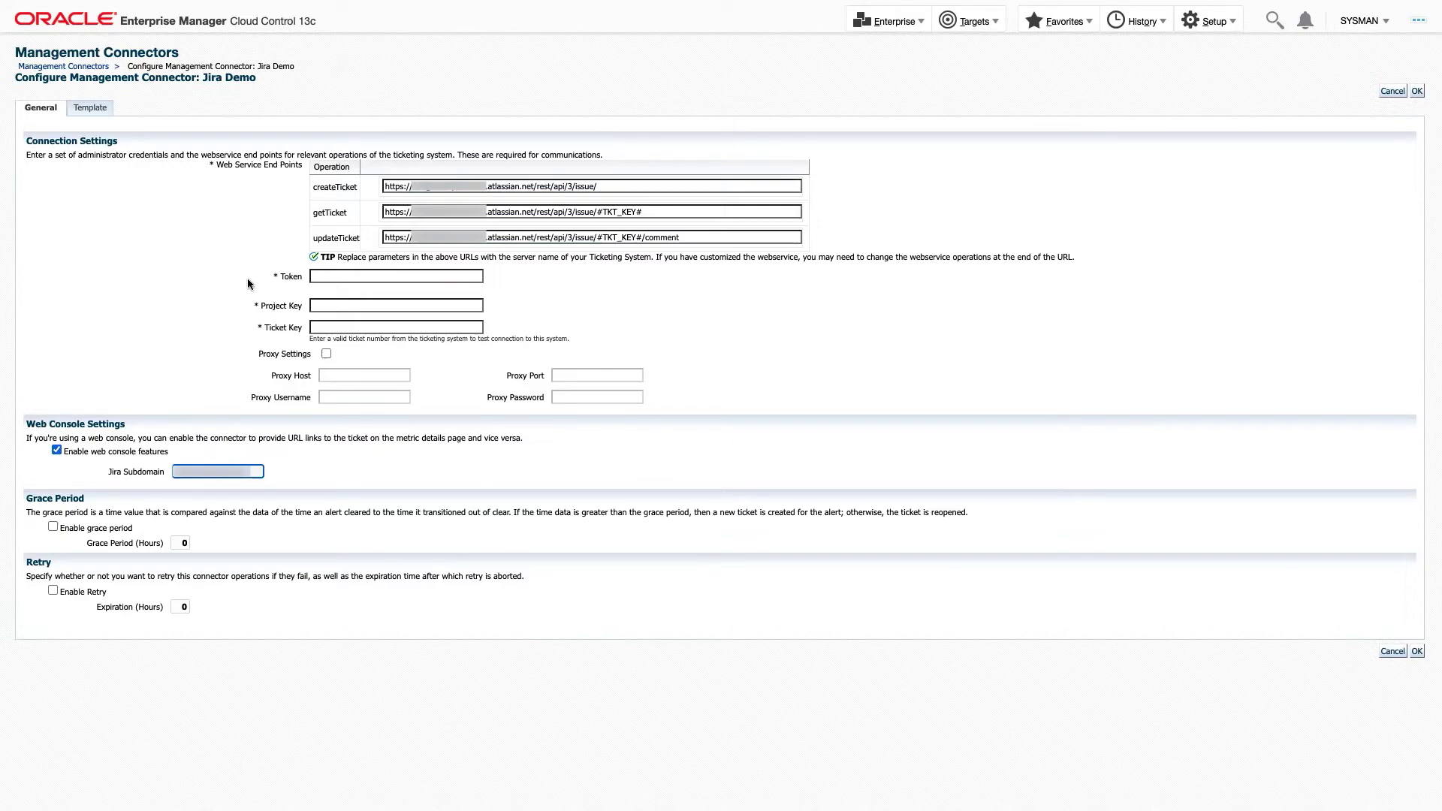
Switch to Jira in Chrome and open the API token management page in the Atlassian account's security settings
{"action": "key", "text": "ctrl+Left"}
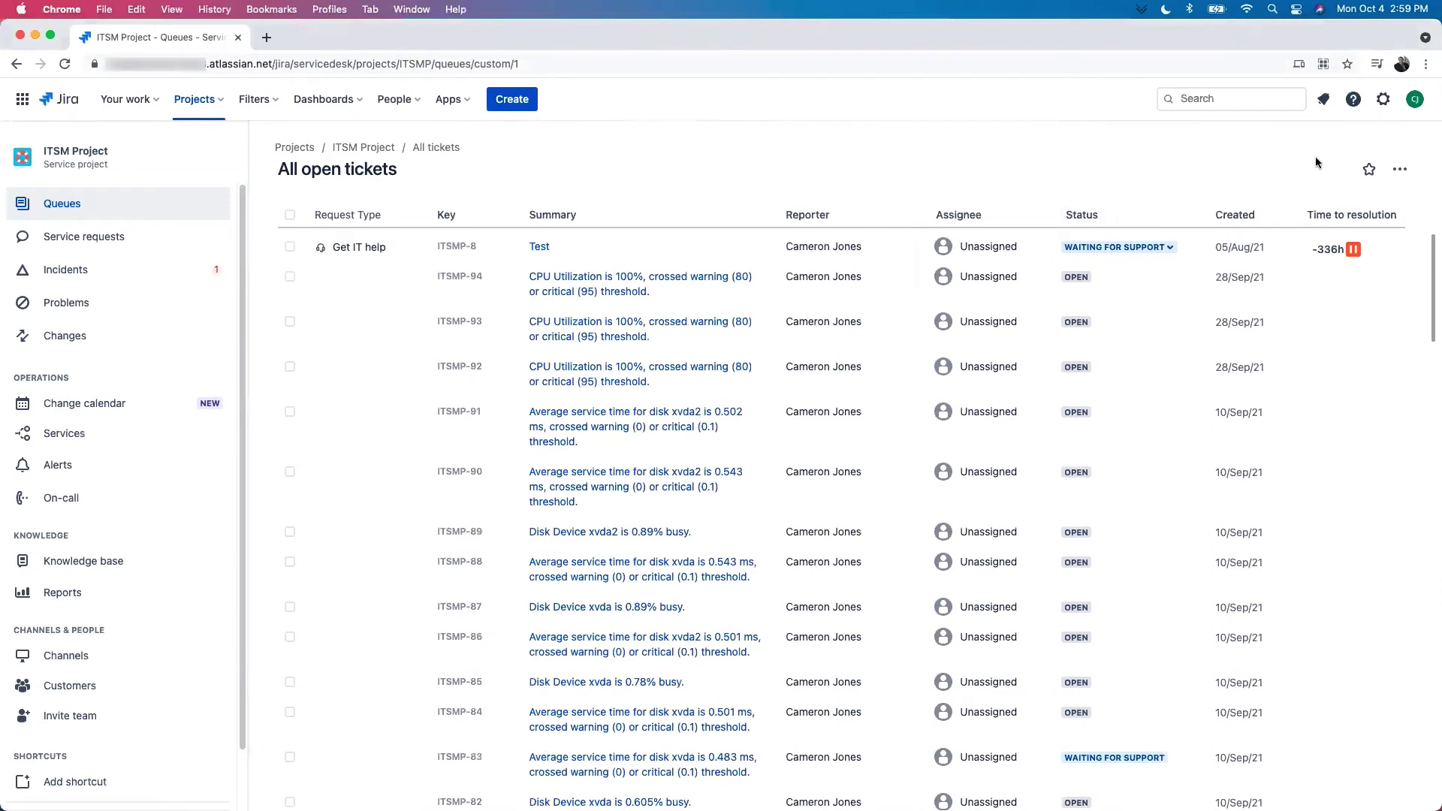
{"action": "left_click", "coordinate": [1410, 100]}
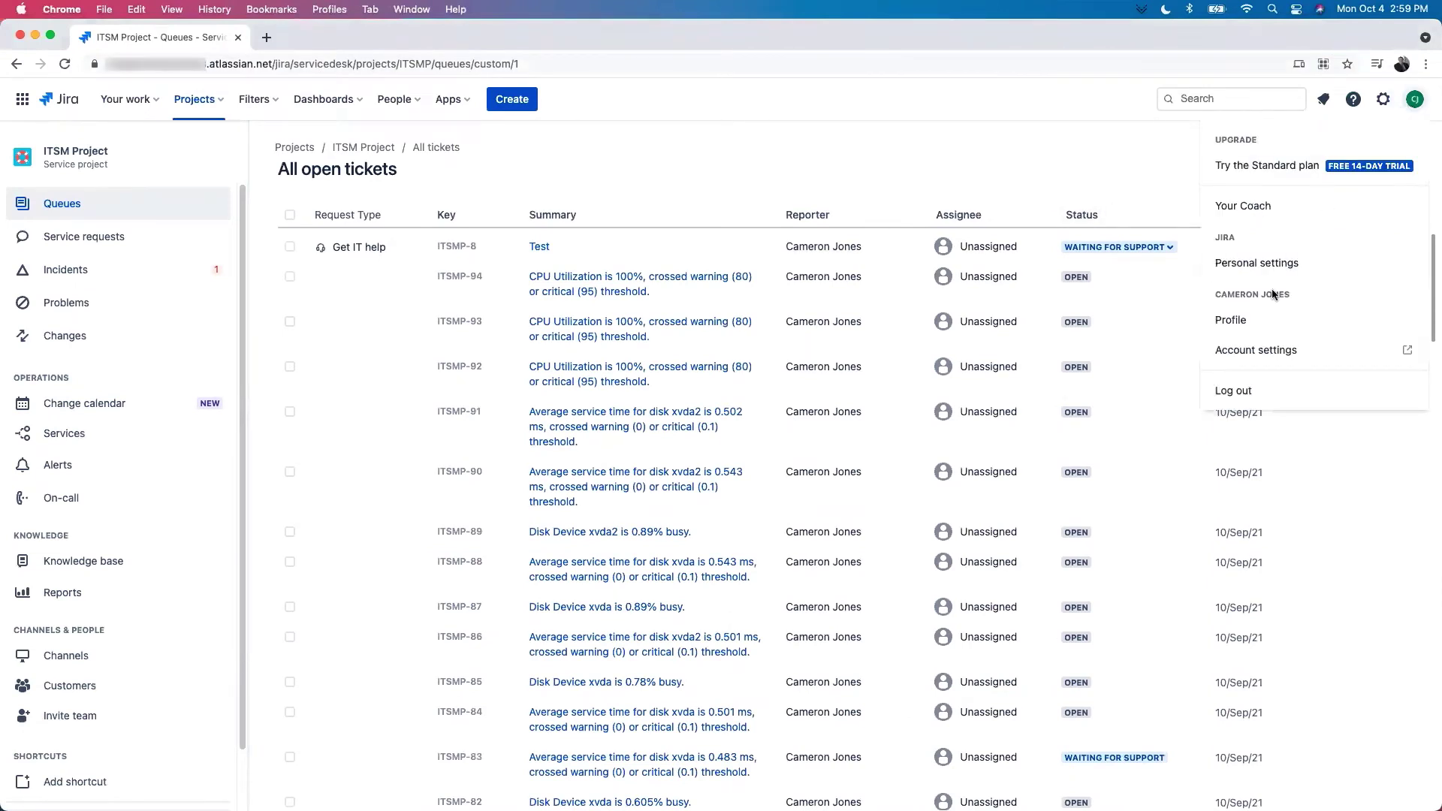
{"action": "left_click", "coordinate": [1264, 347]}
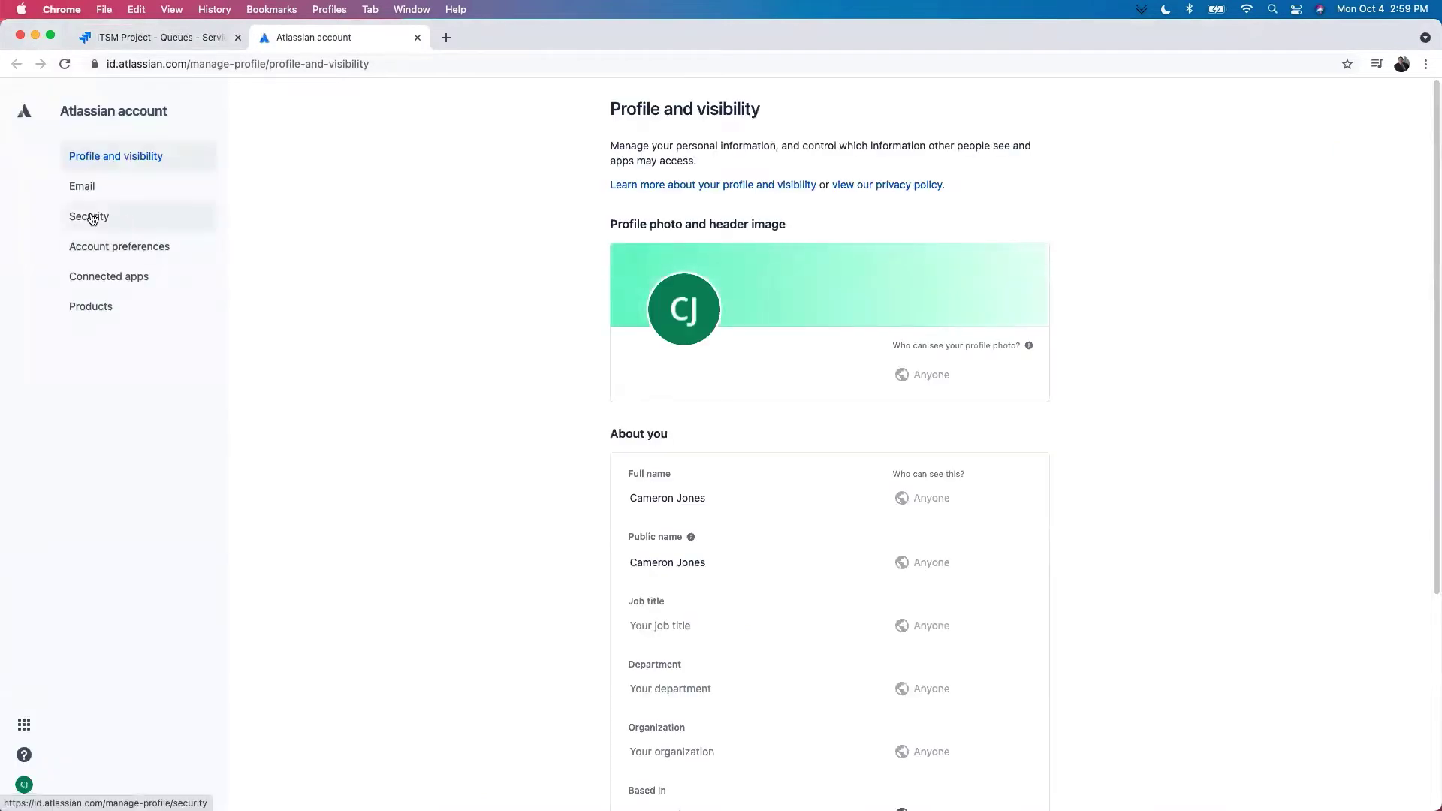
{"action": "left_click", "coordinate": [95, 224]}
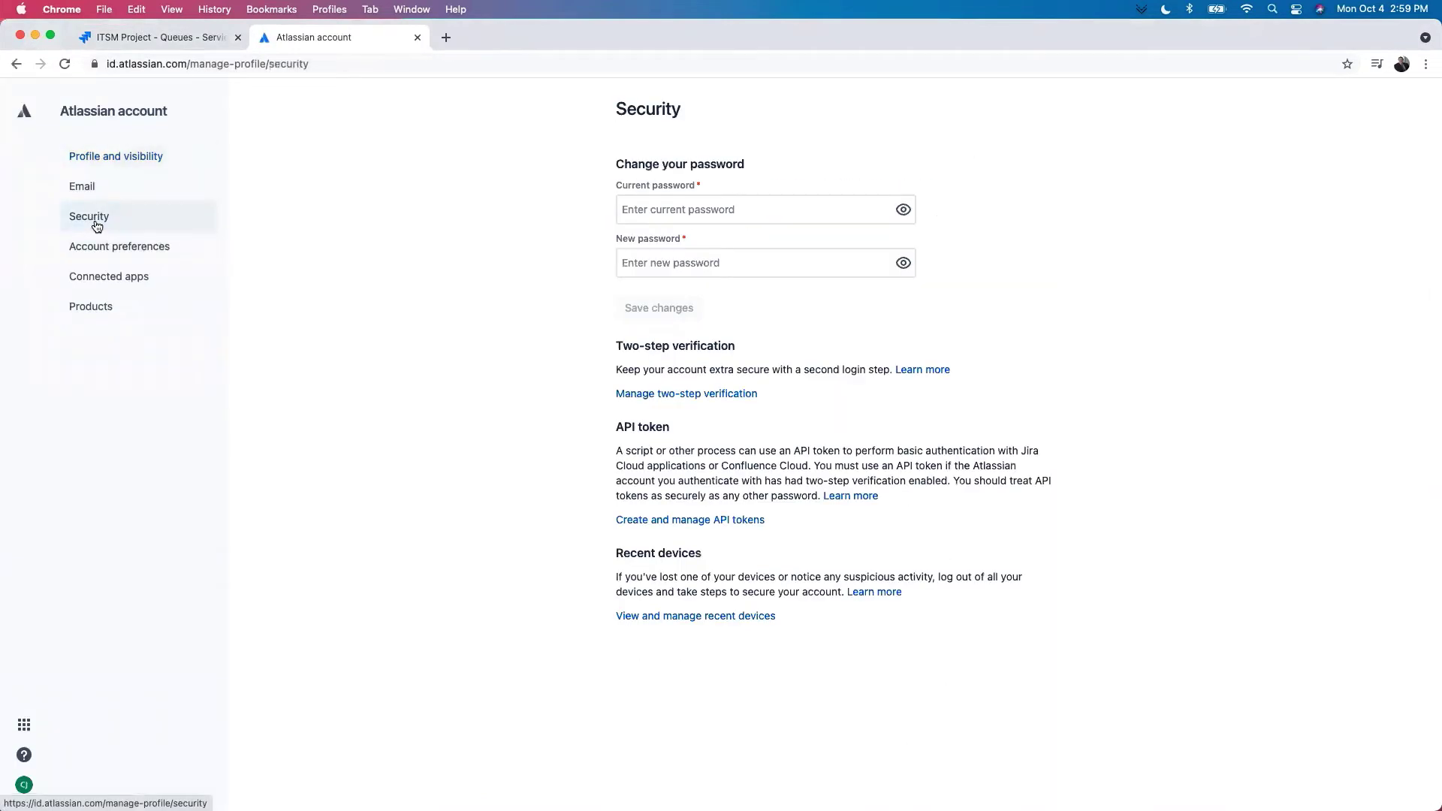
{"action": "left_click", "coordinate": [646, 520]}
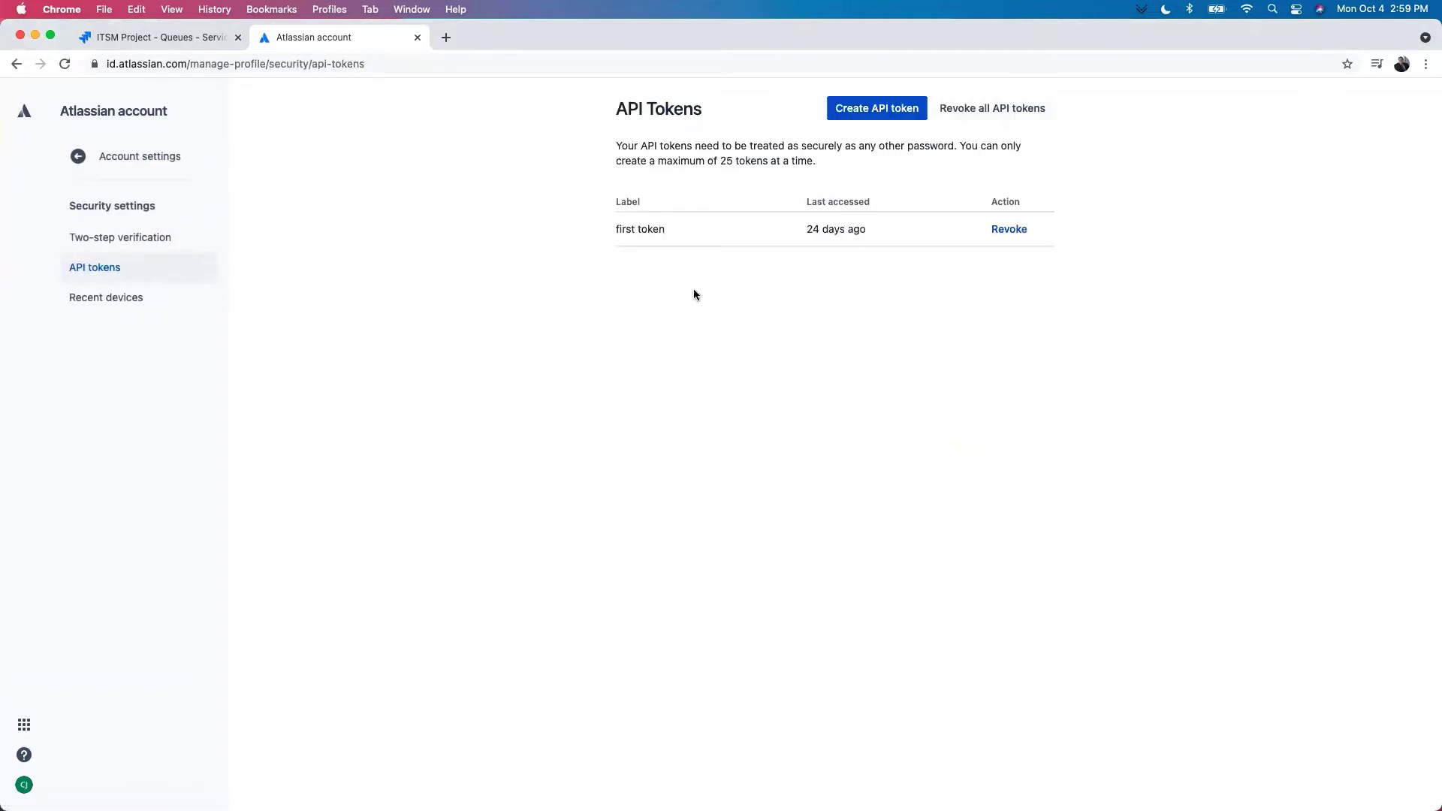
Create an API token with the label "Jira Demo"
{"action": "left_click", "coordinate": [859, 110]}
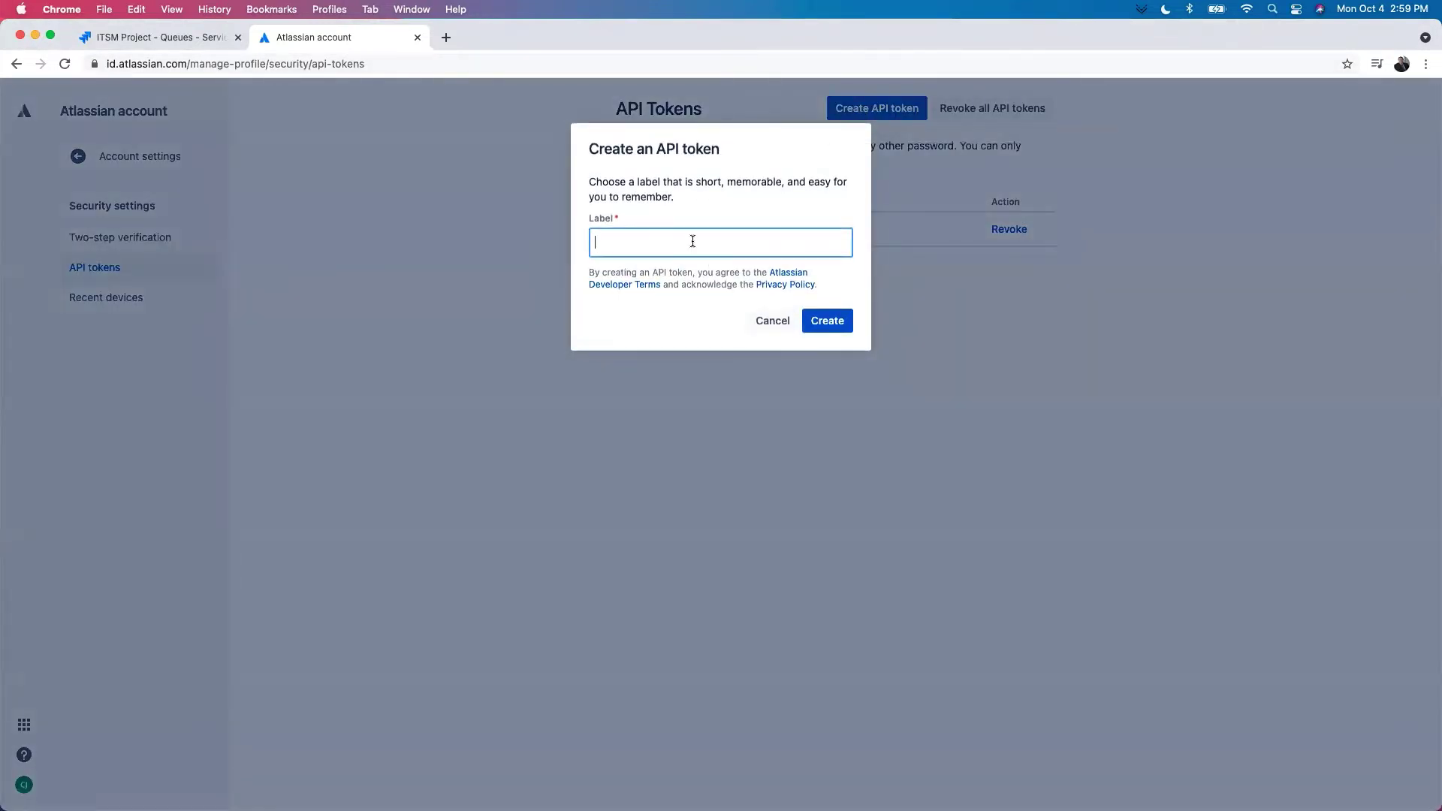
{"action": "type", "text": "Jira Demo"}
{"action": "left_click", "coordinate": [829, 321]}
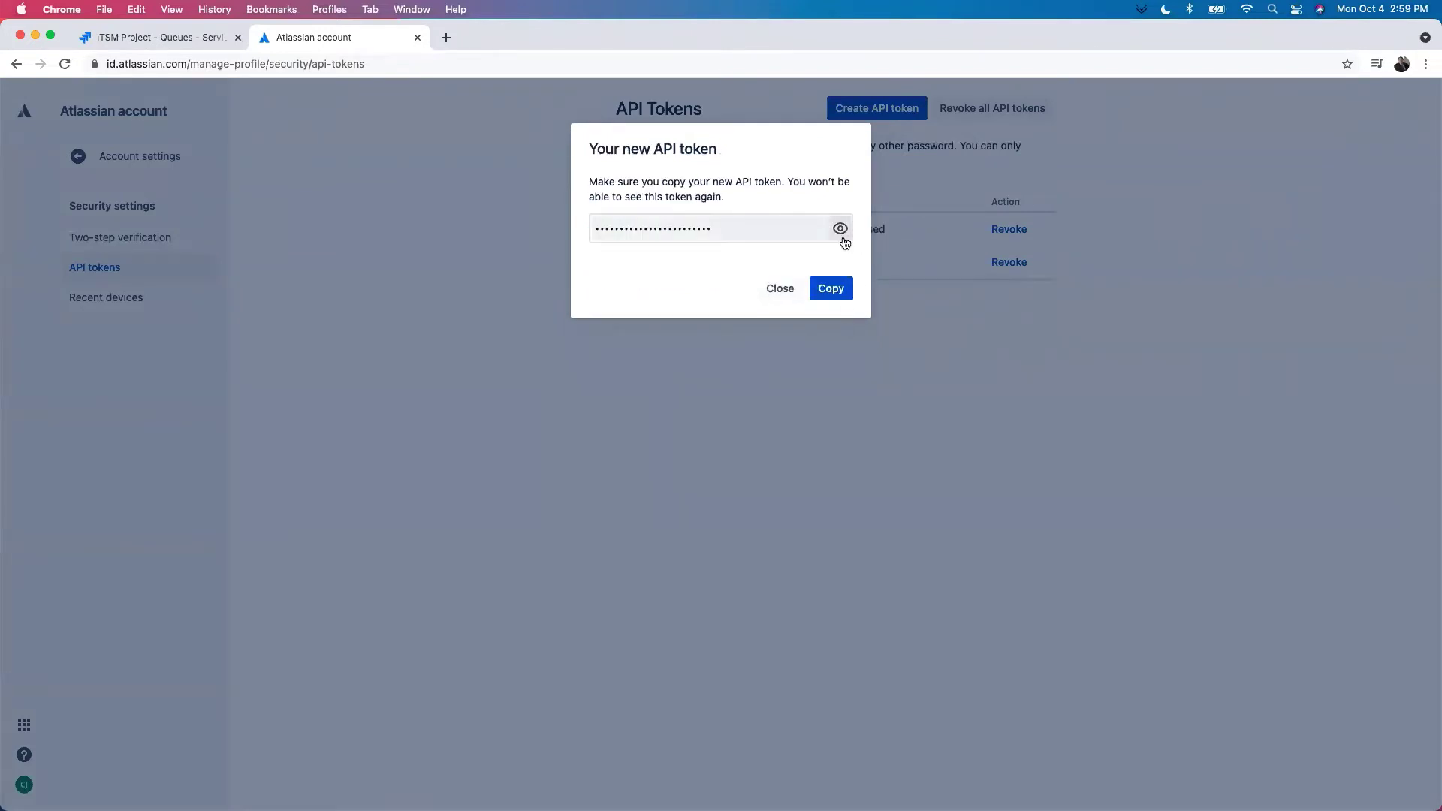
Reveal and copy the new API token, and close its dialog
{"action": "left_click", "coordinate": [842, 237]}
{"action": "double_click", "coordinate": [700, 229]}
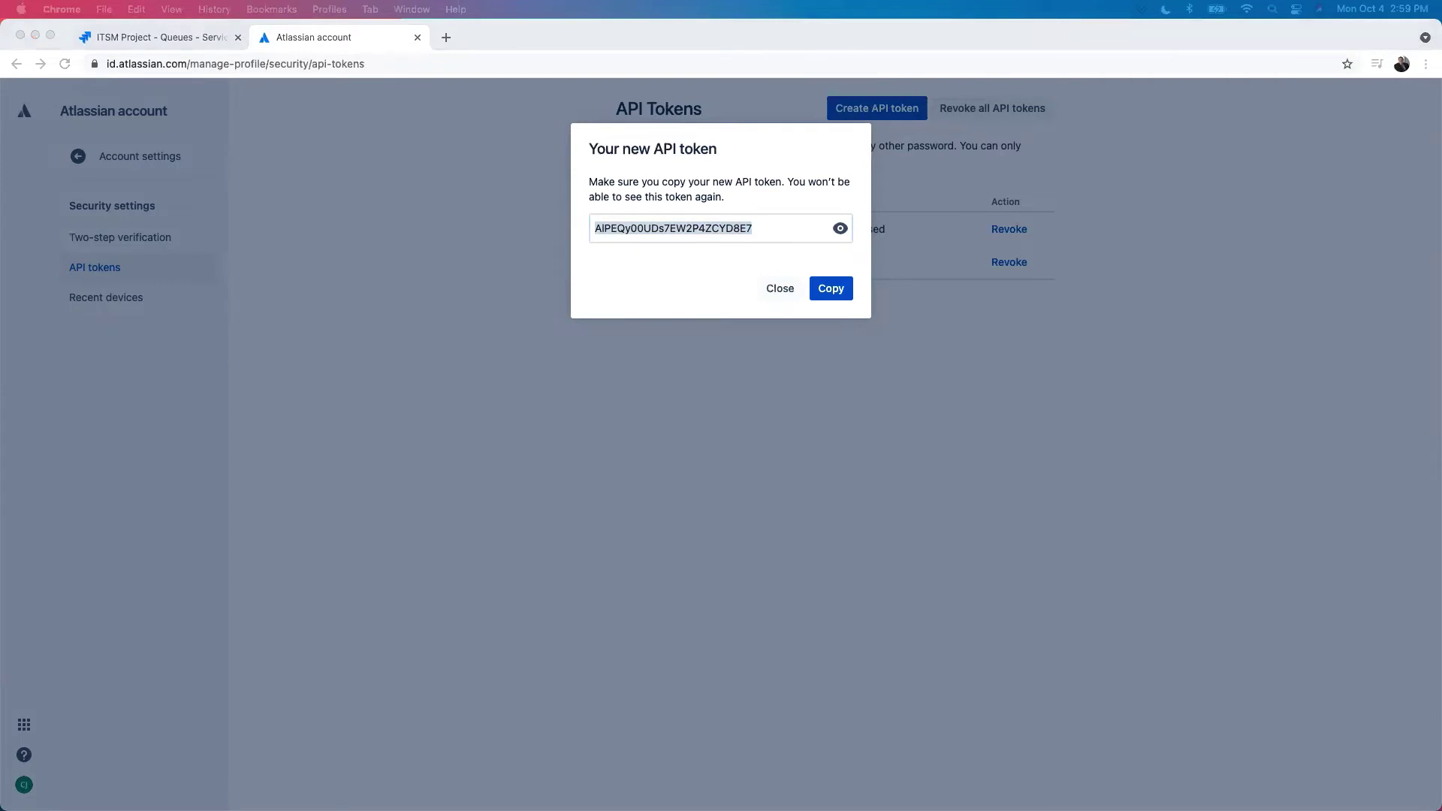
{"action": "left_click", "coordinate": [822, 283]}
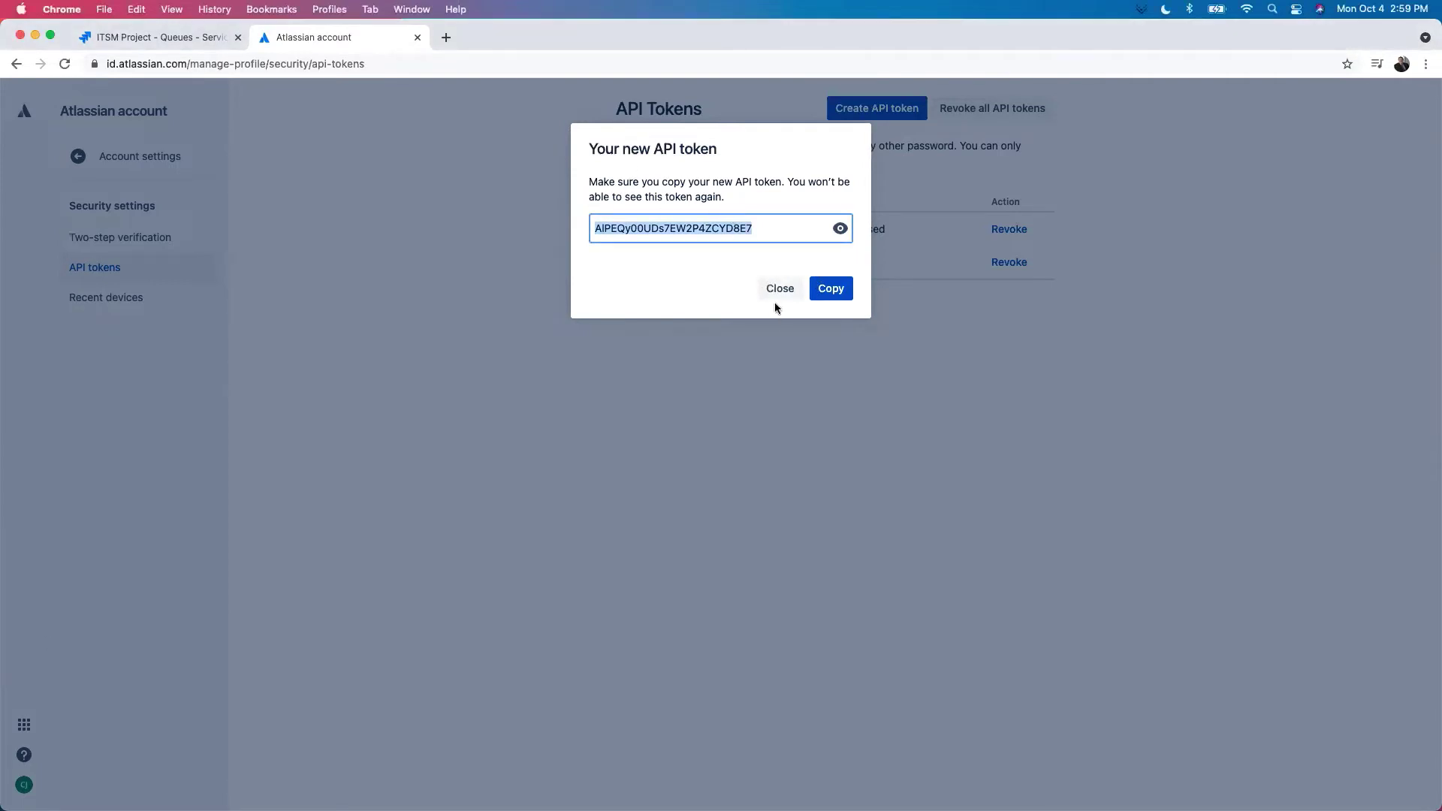
{"action": "left_click", "coordinate": [779, 288]}
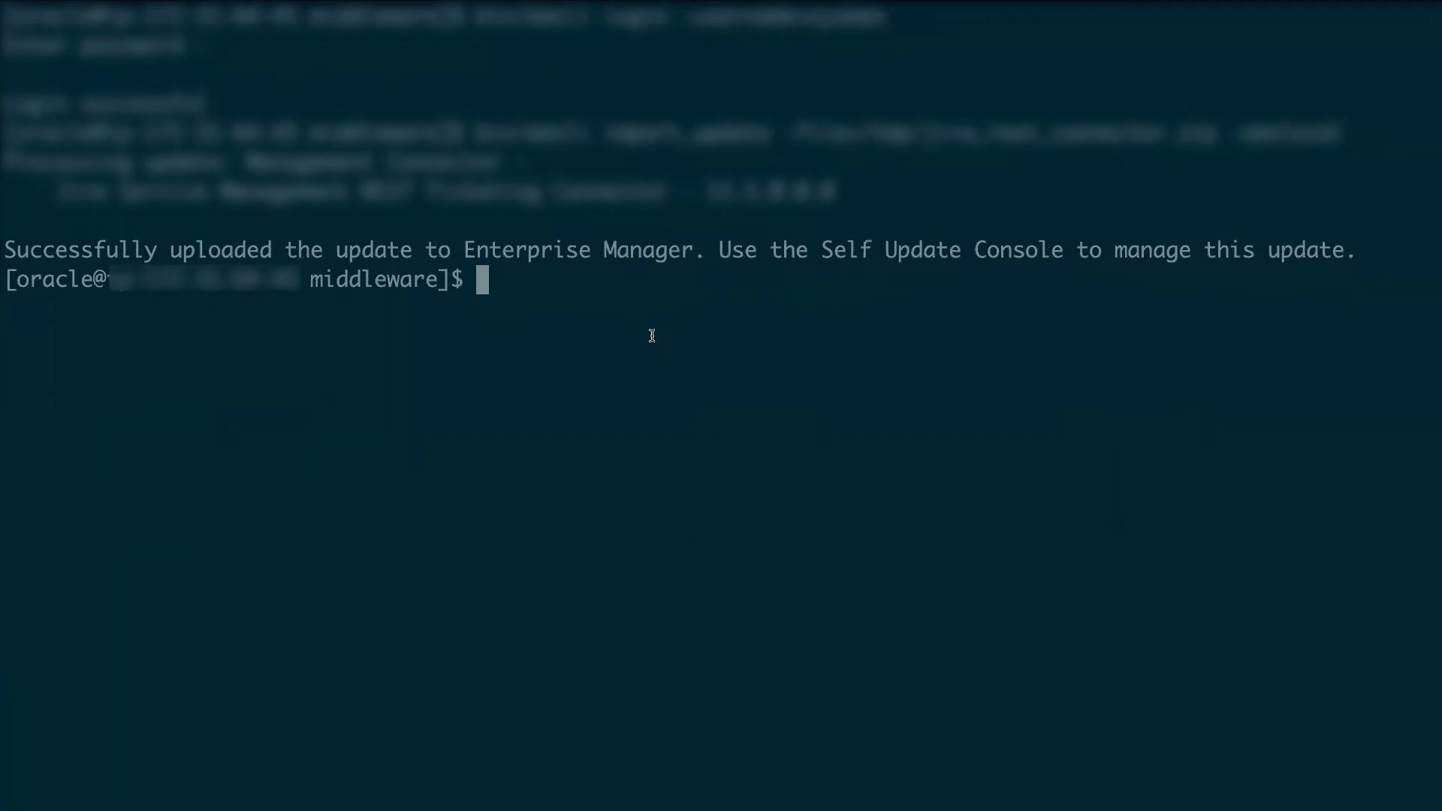
In the terminal, use echo -n piped to base64 to encode the Atlassian account e-mail and API token joined by a colon
{"action": "type", "text": "echo -n "}
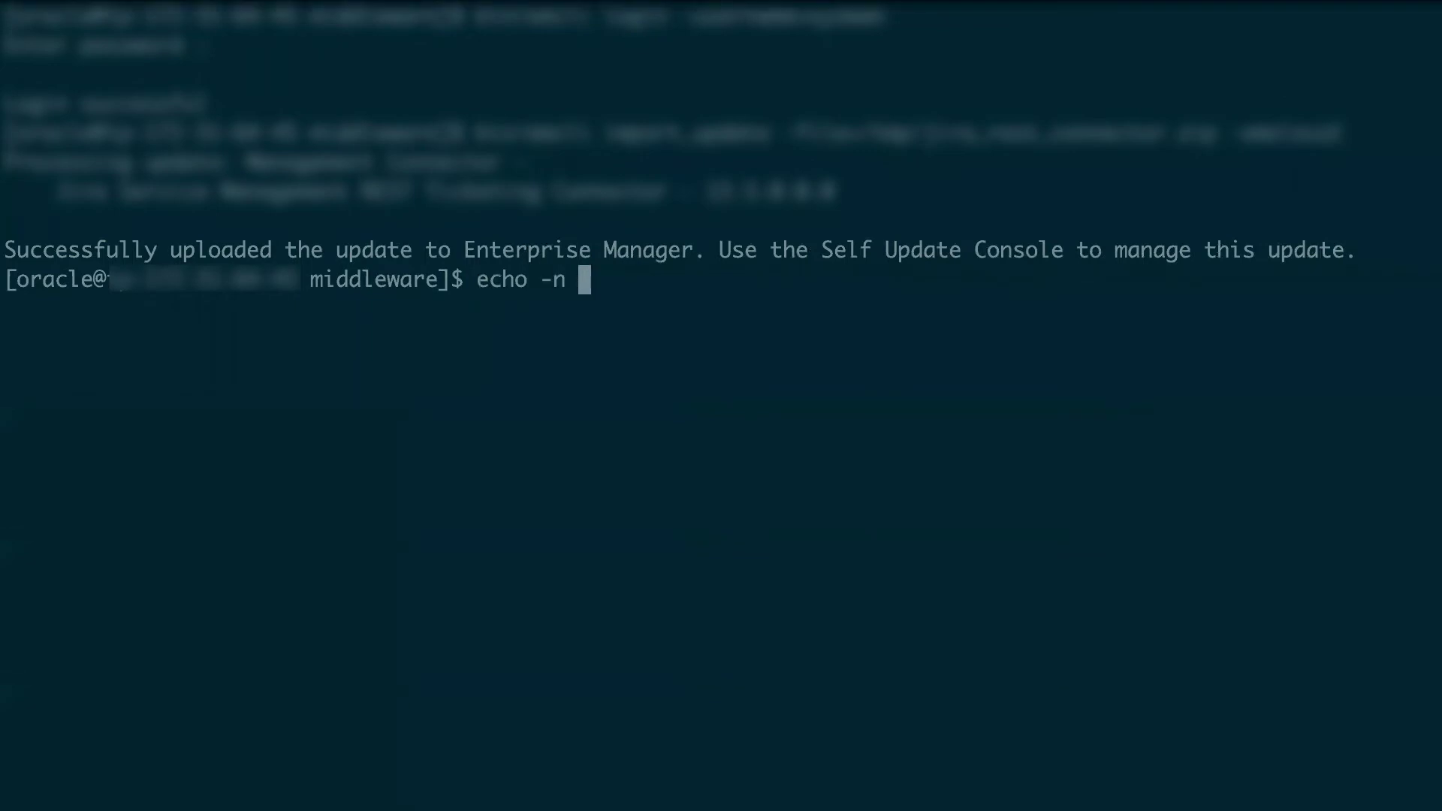
{"action": "type", "text": "cam@"}
{"action": "key", "text": "BackSpace"}
{"action": "key", "text": "BackSpace"}
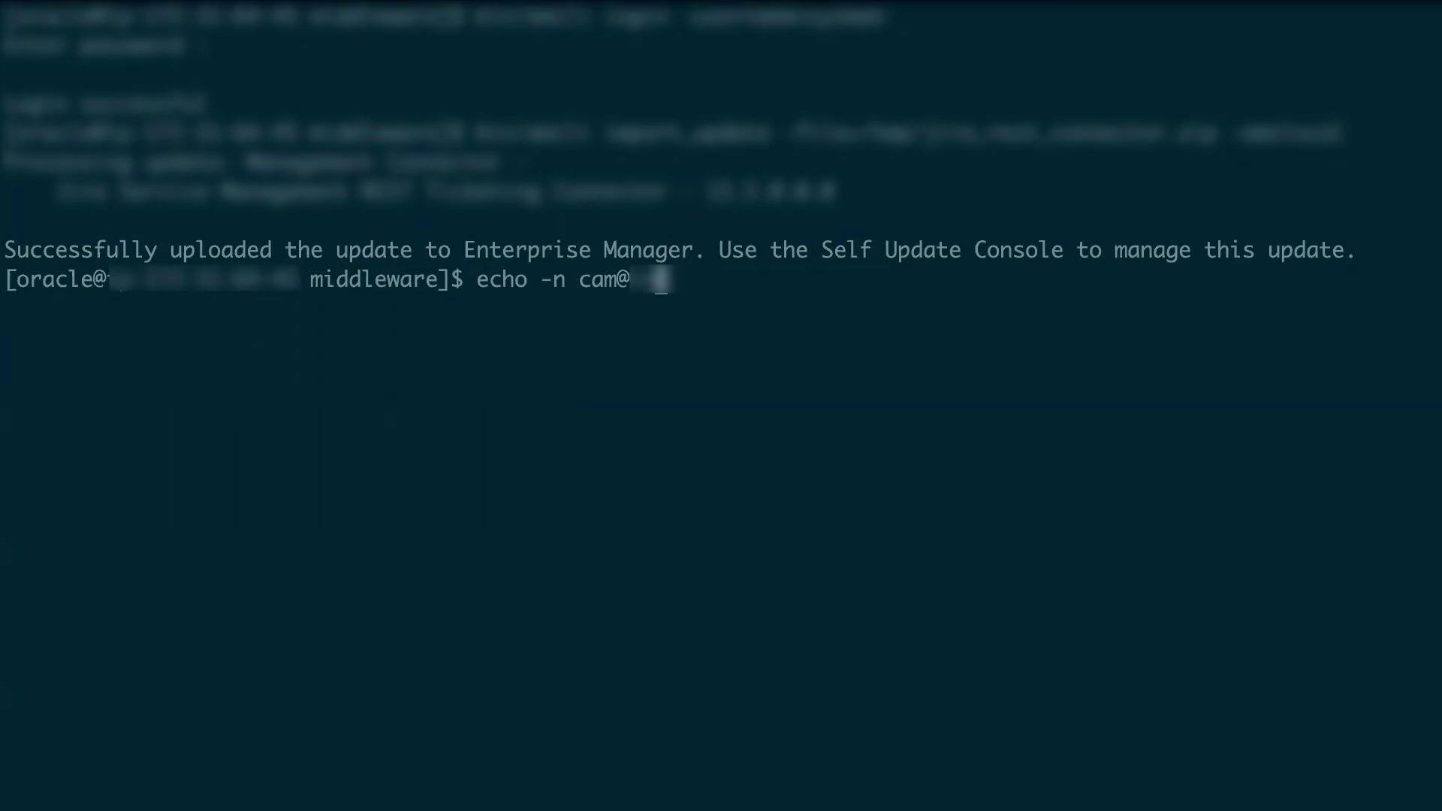
{"action": "type", "text": "[redacted]"}
{"action": "type", "text": "[redacted].io"}
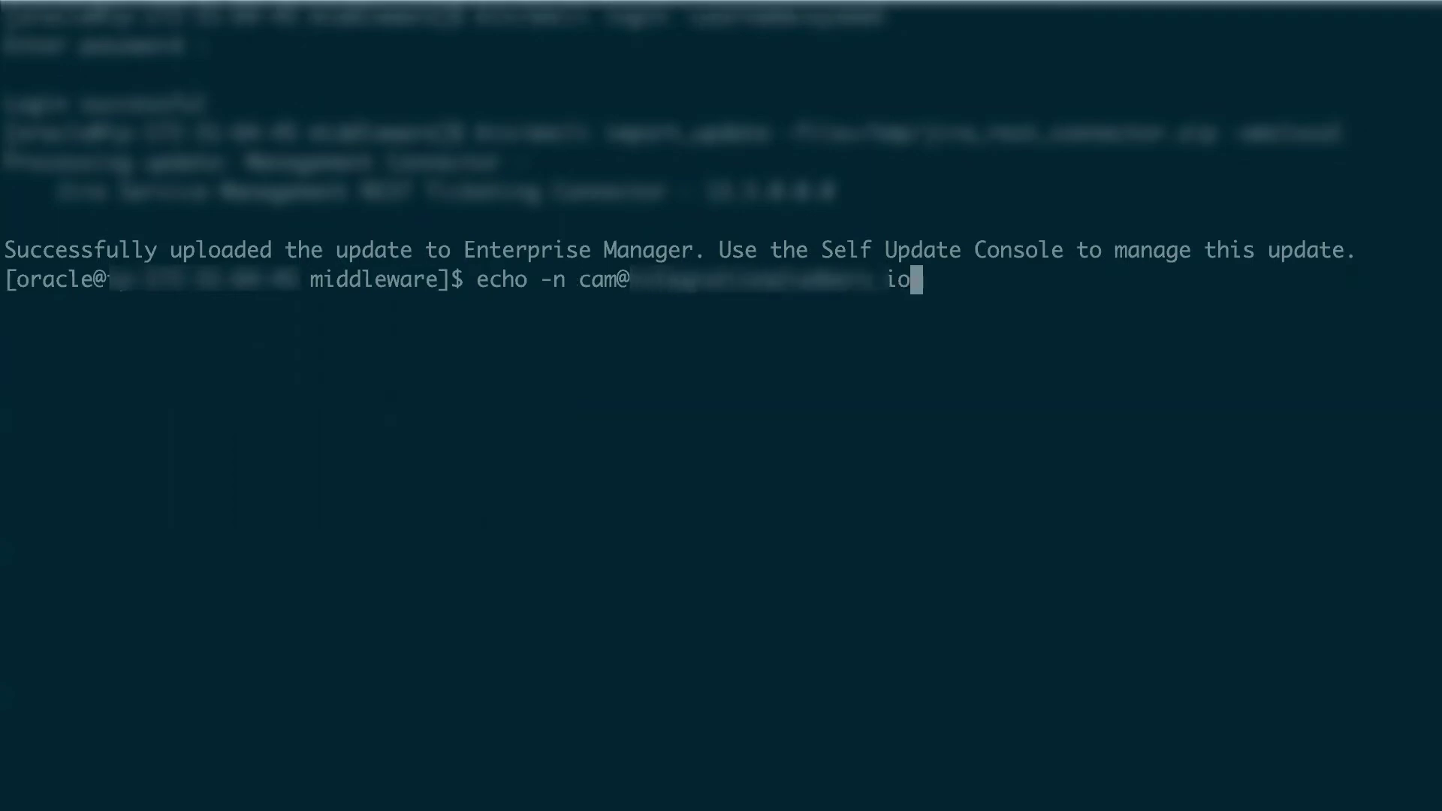
{"action": "type", "text": ":"}
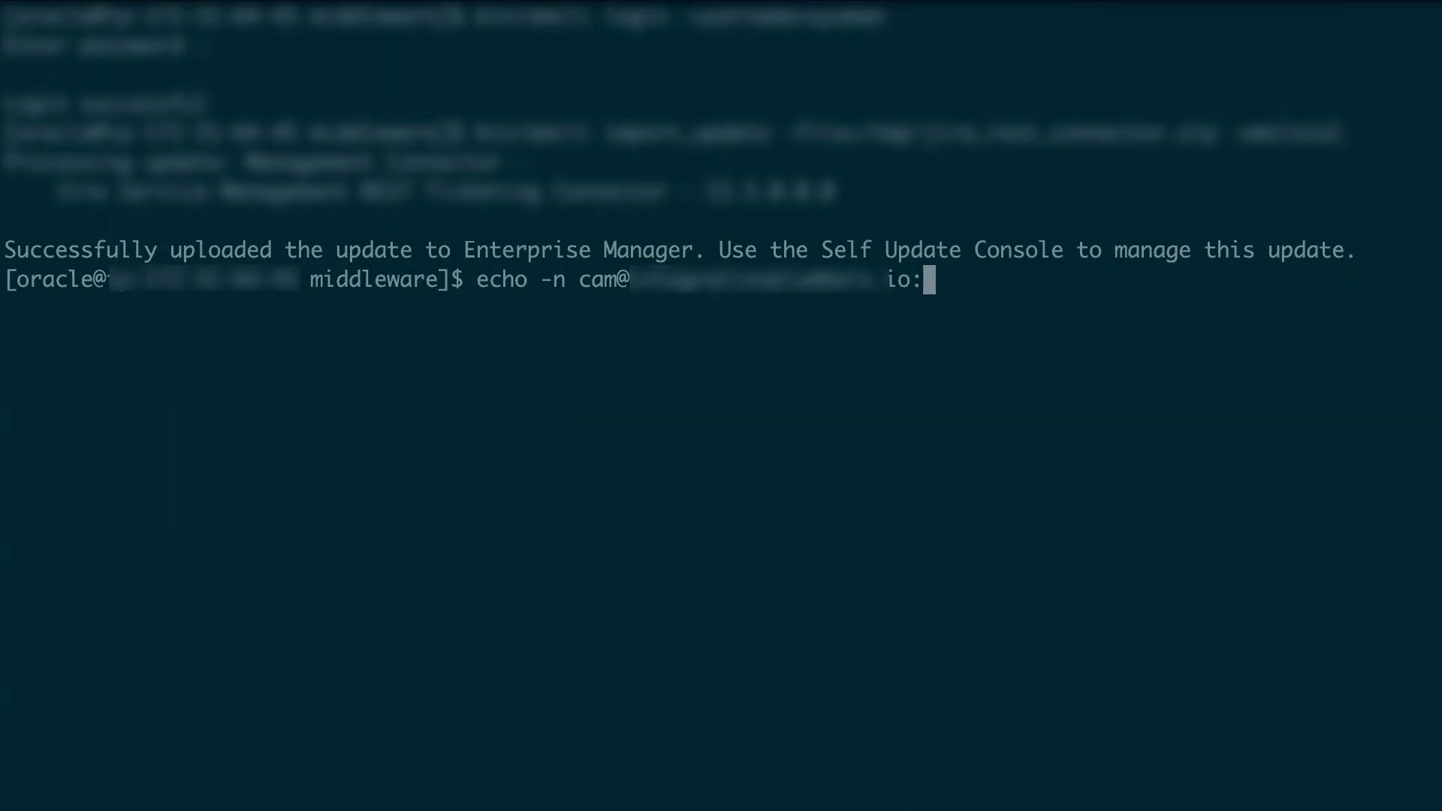
{"action": "key", "text": "super+v"}
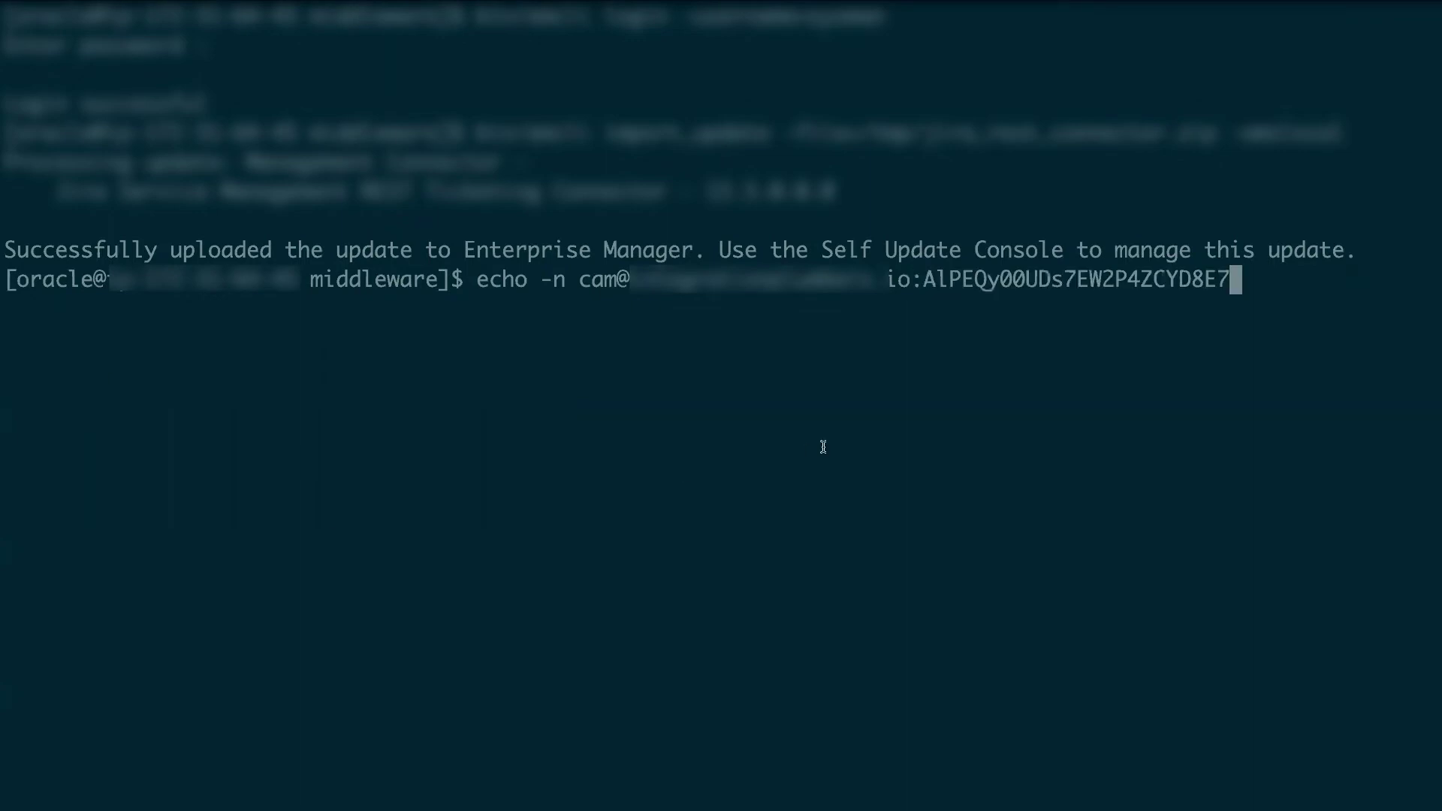
{"action": "type", "text": "| base64"}
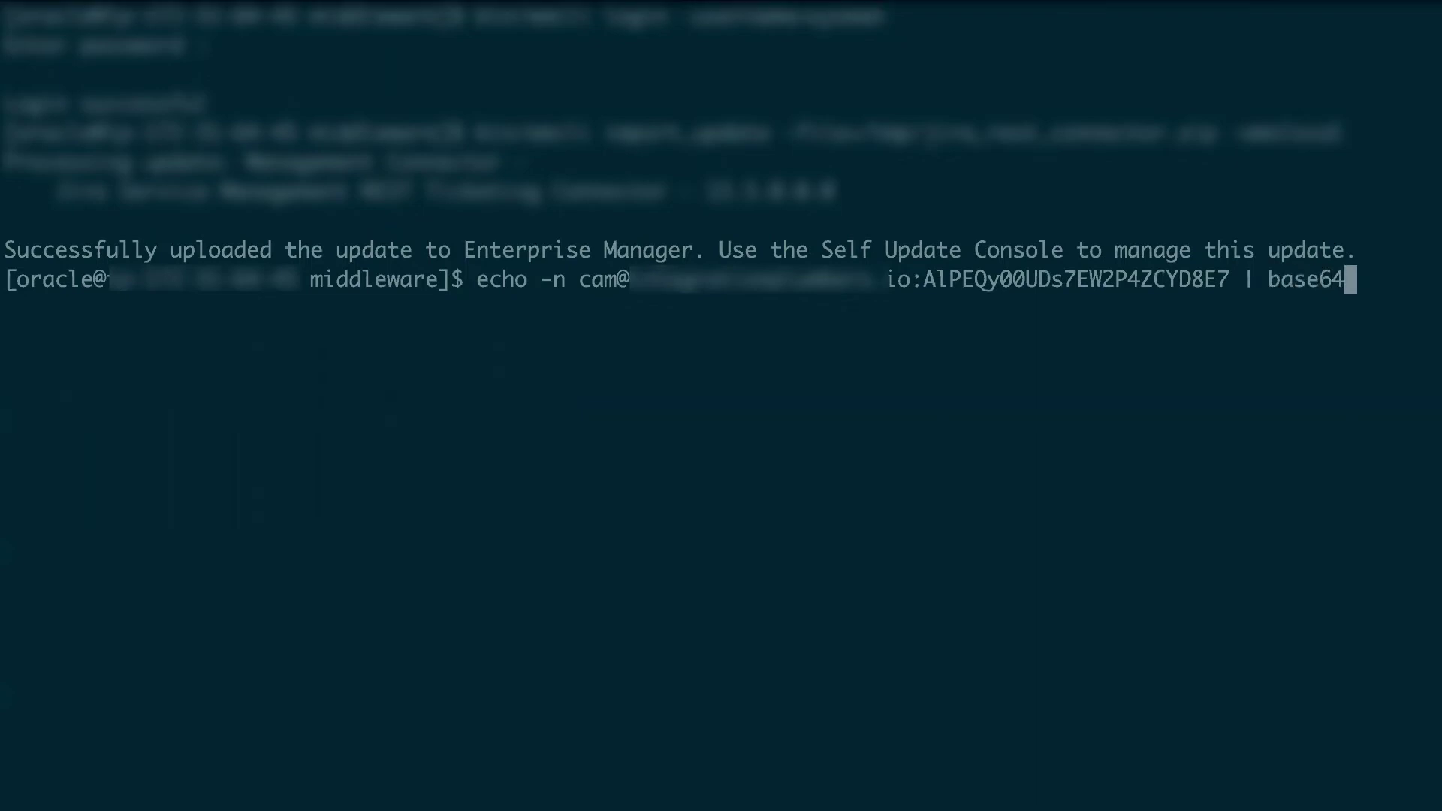
{"action": "key", "text": "Return"}
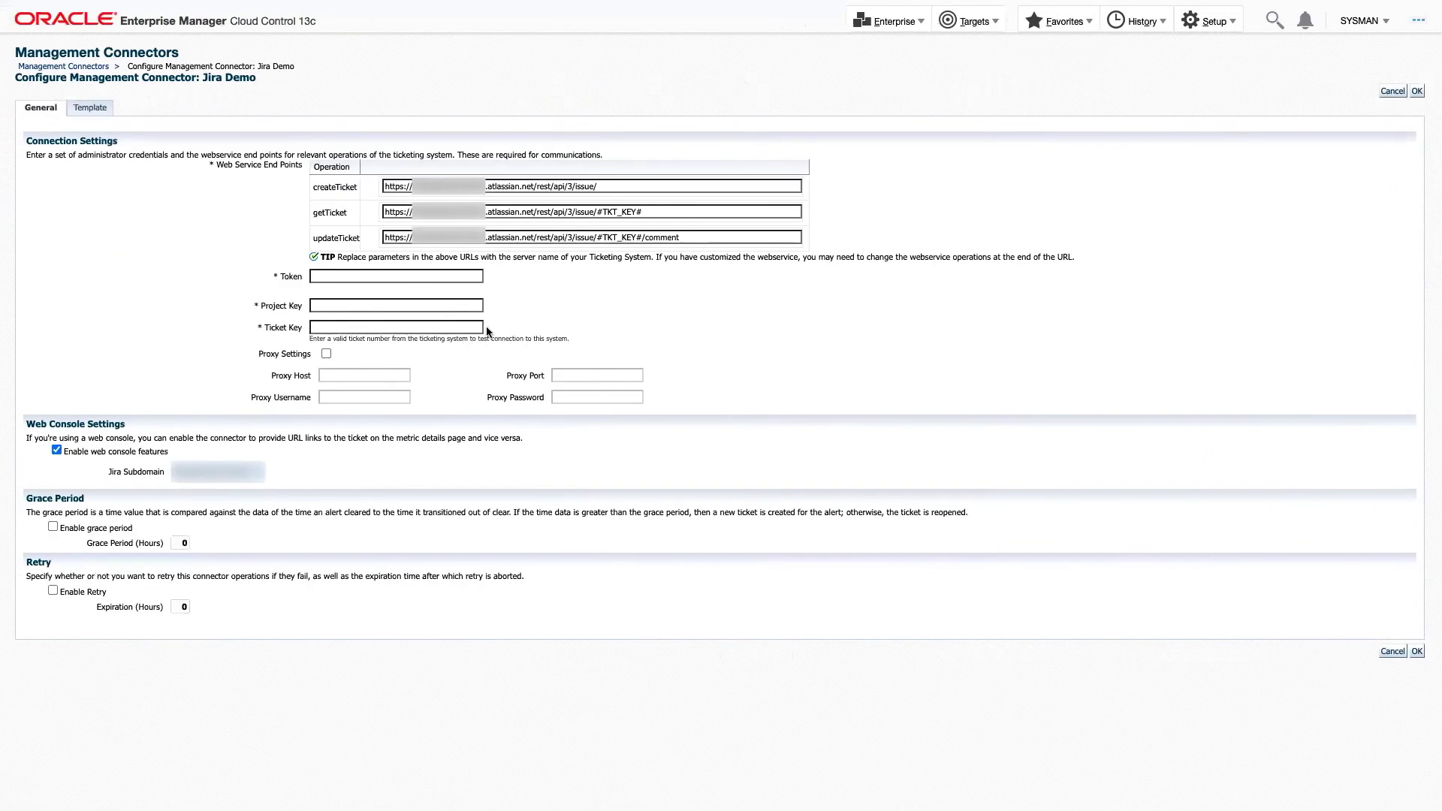
In Enterprise Manager, fill in the connector's Token field with the base64-encoded credentials
{"action": "left_click", "coordinate": [383, 275]}
{"action": "key", "text": "ctrl+v"}
Switch to Jira in Chrome, open the ITSM Project's settings and copy the project key
{"action": "key", "text": "ctrl+Left"}
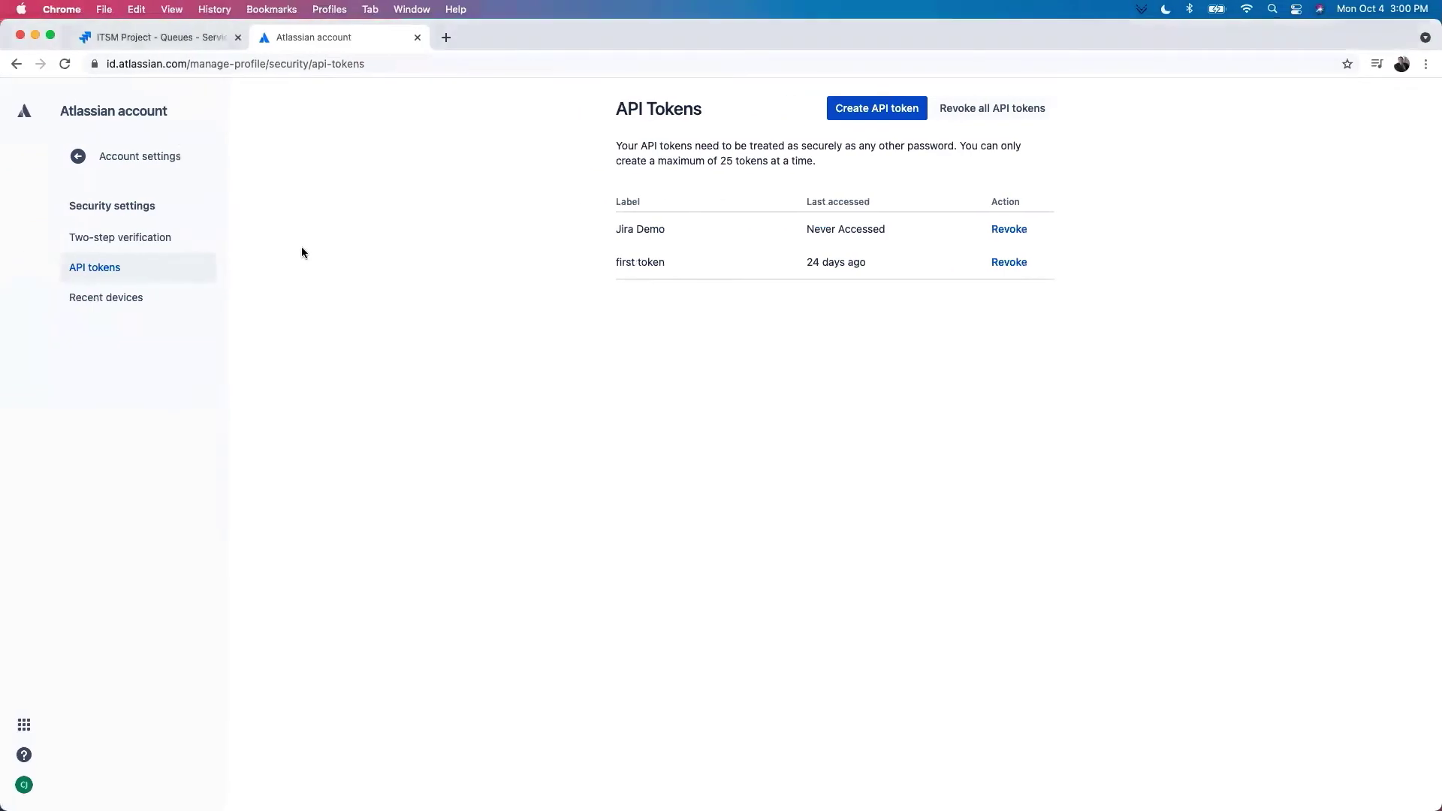
{"action": "left_click", "coordinate": [163, 44]}
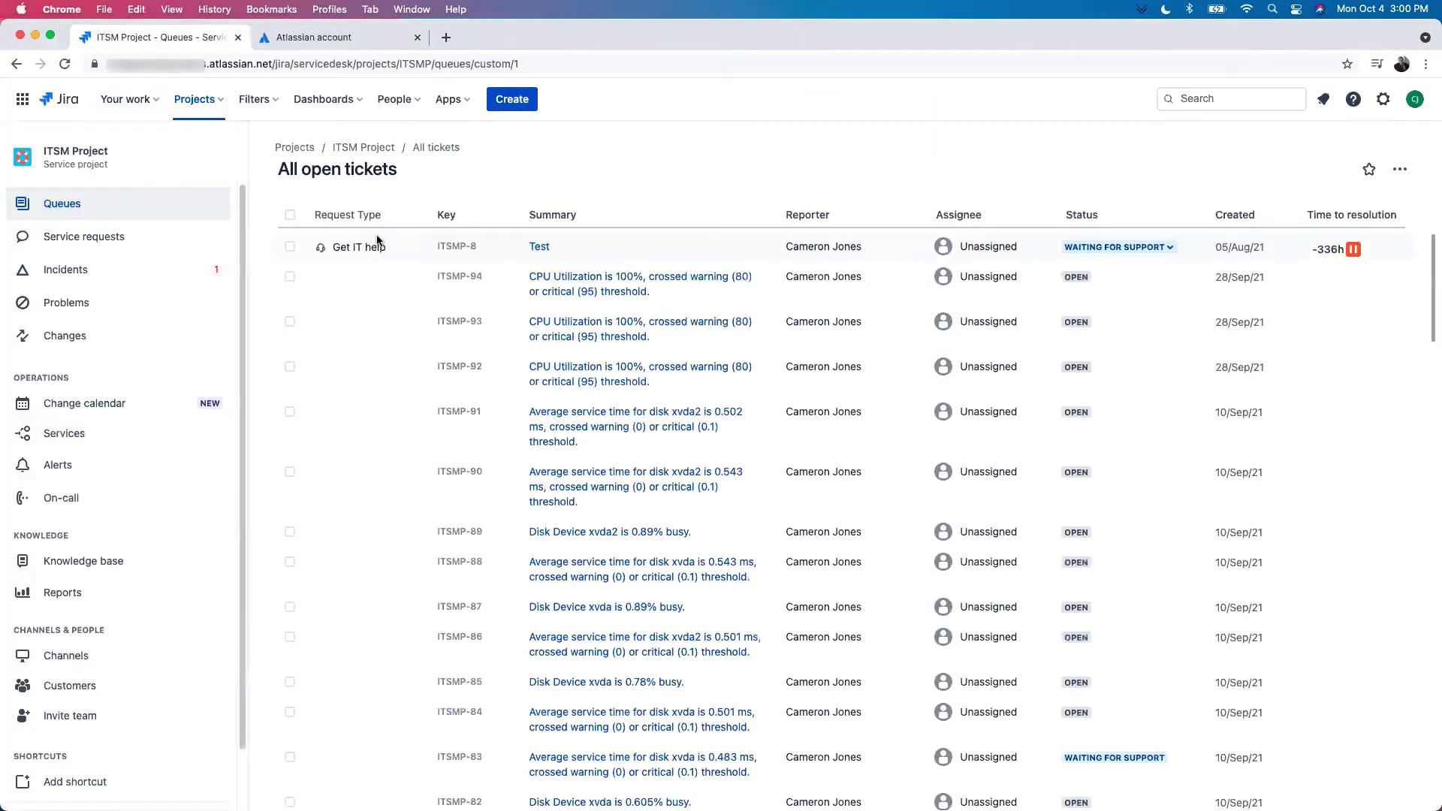
{"action": "scroll", "coordinate": [105, 450], "scroll_direction": "down", "scroll_amount": 2}
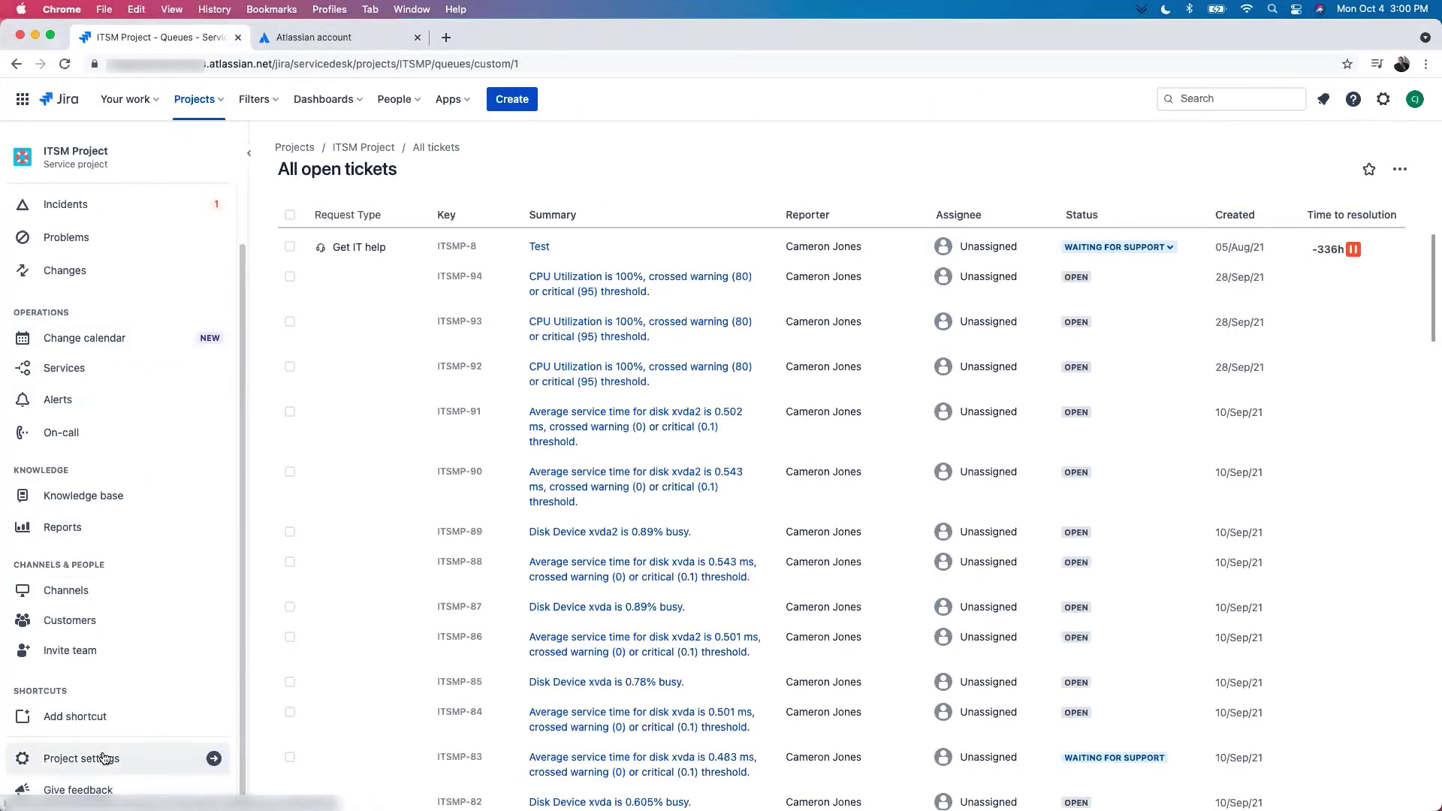
{"action": "left_click", "coordinate": [46, 758]}
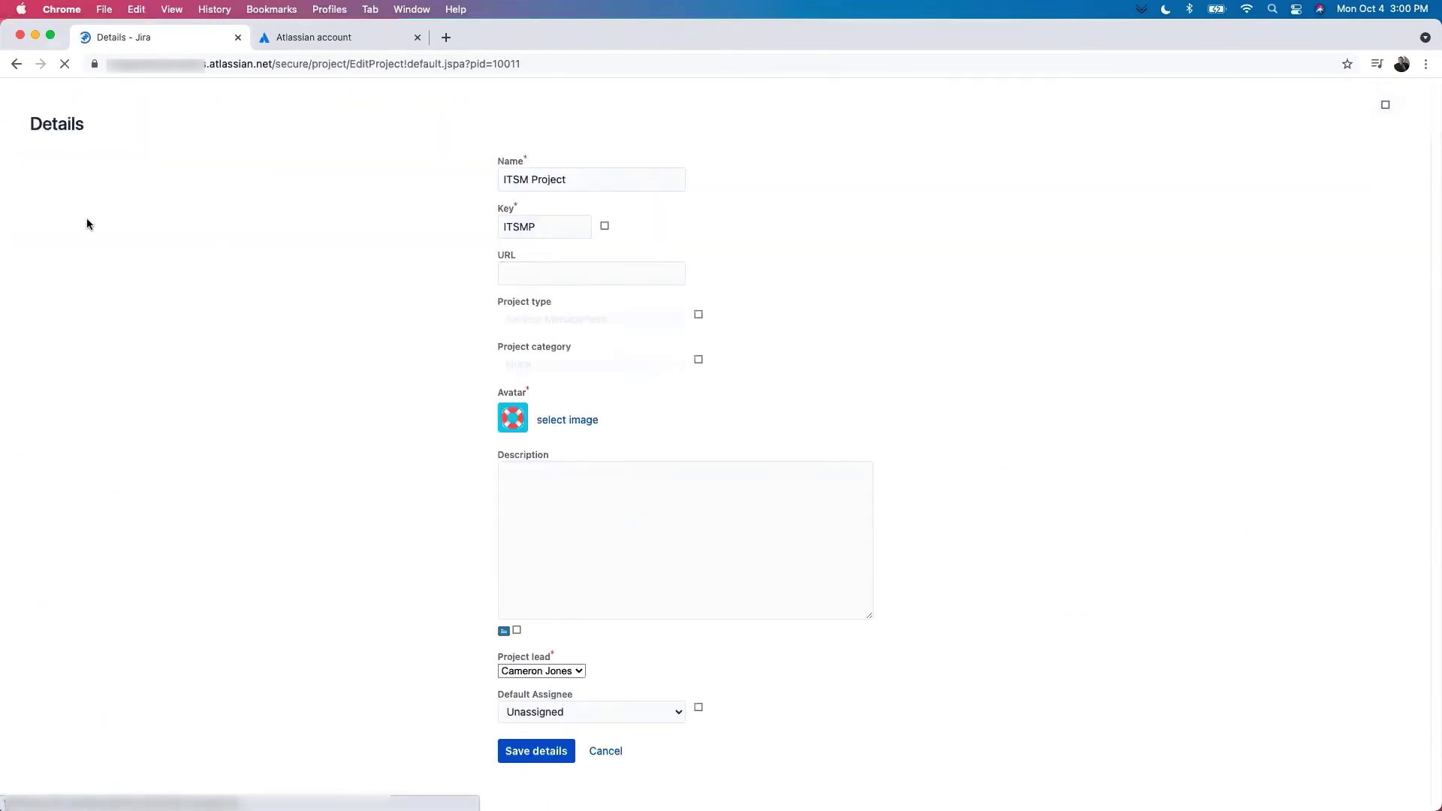
{"action": "double_click", "coordinate": [645, 271]}
{"action": "key", "text": "ctrl+c"}
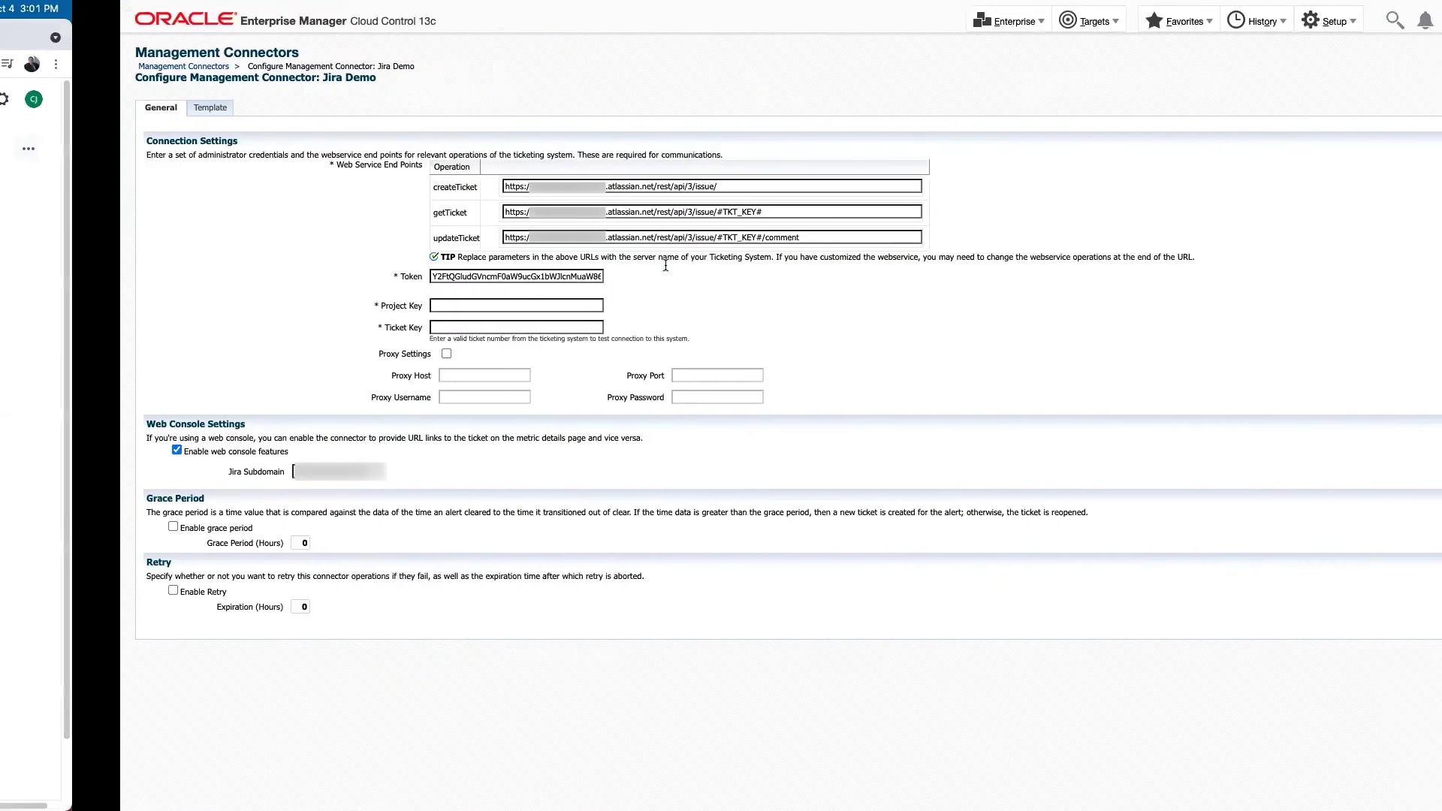
Back in Enterprise Manager, set the connector's Project Key to ITSMP and its Ticket Key to ITSMP-8
{"action": "left_click", "coordinate": [343, 302]}
{"action": "key", "text": "ctrl+v"}
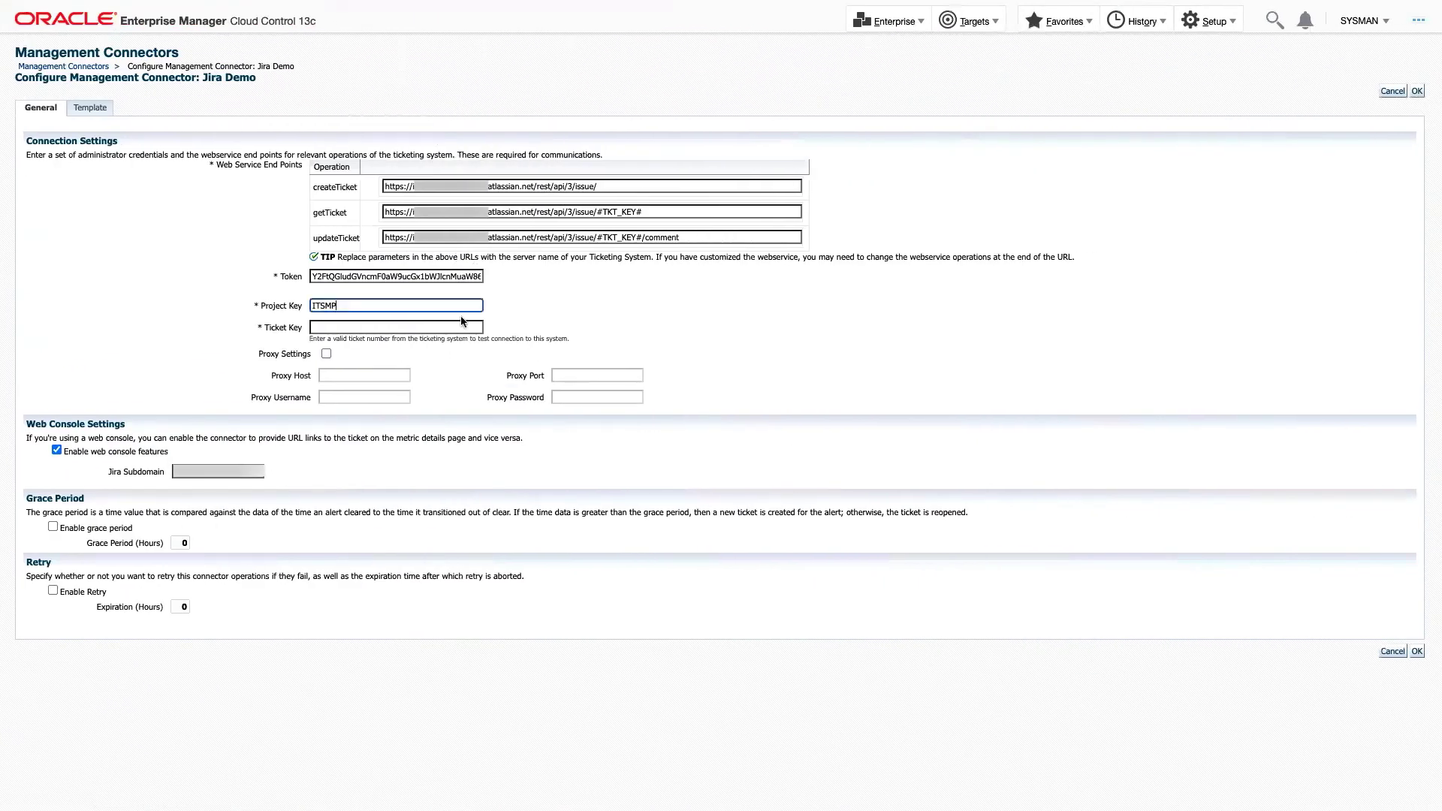
{"action": "left_click", "coordinate": [405, 323]}
{"action": "type", "text": "ITSMP"}
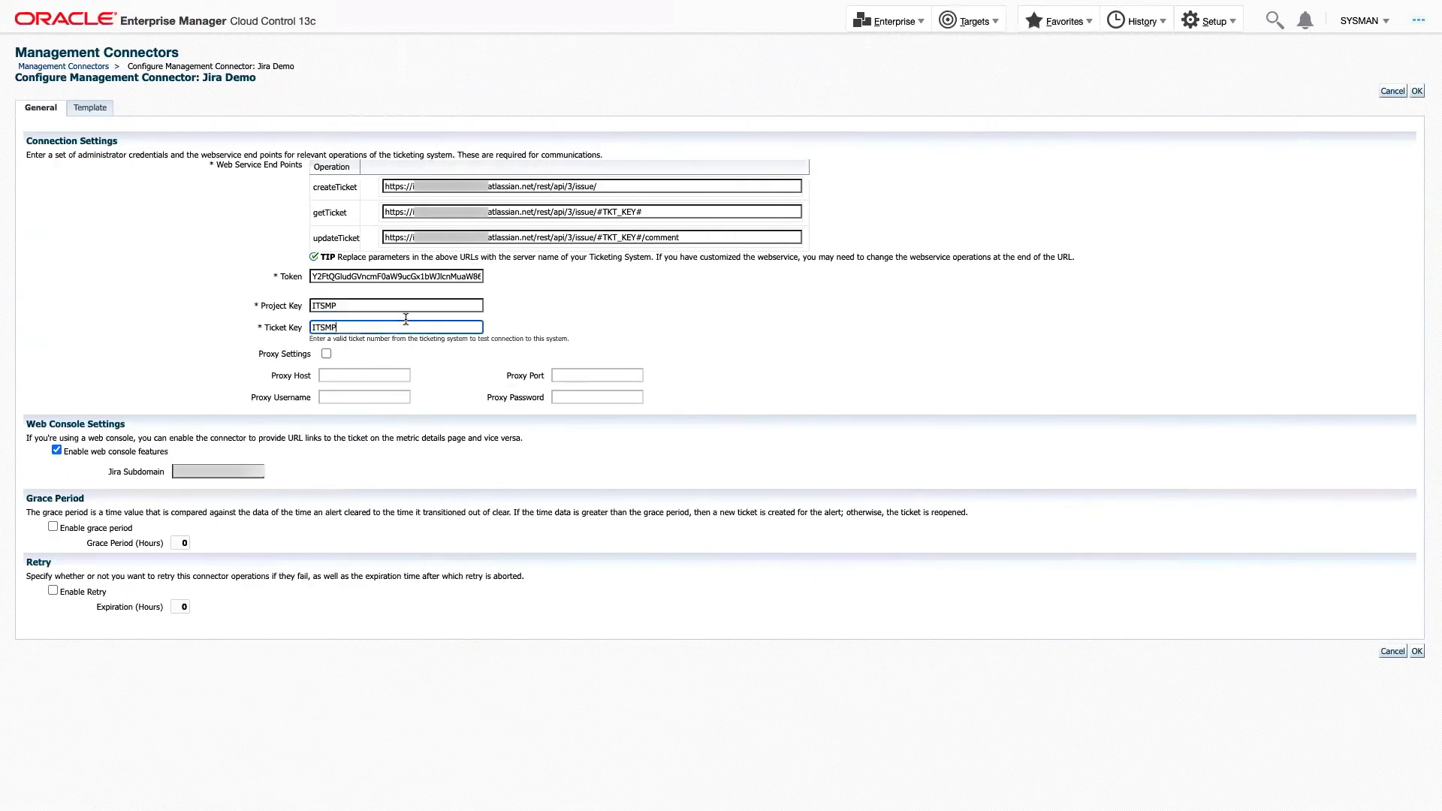
{"action": "type", "text": "-8"}
Turn the proxy settings on and off again, and save the Jira Demo connector configuration
{"action": "left_click", "coordinate": [327, 353]}
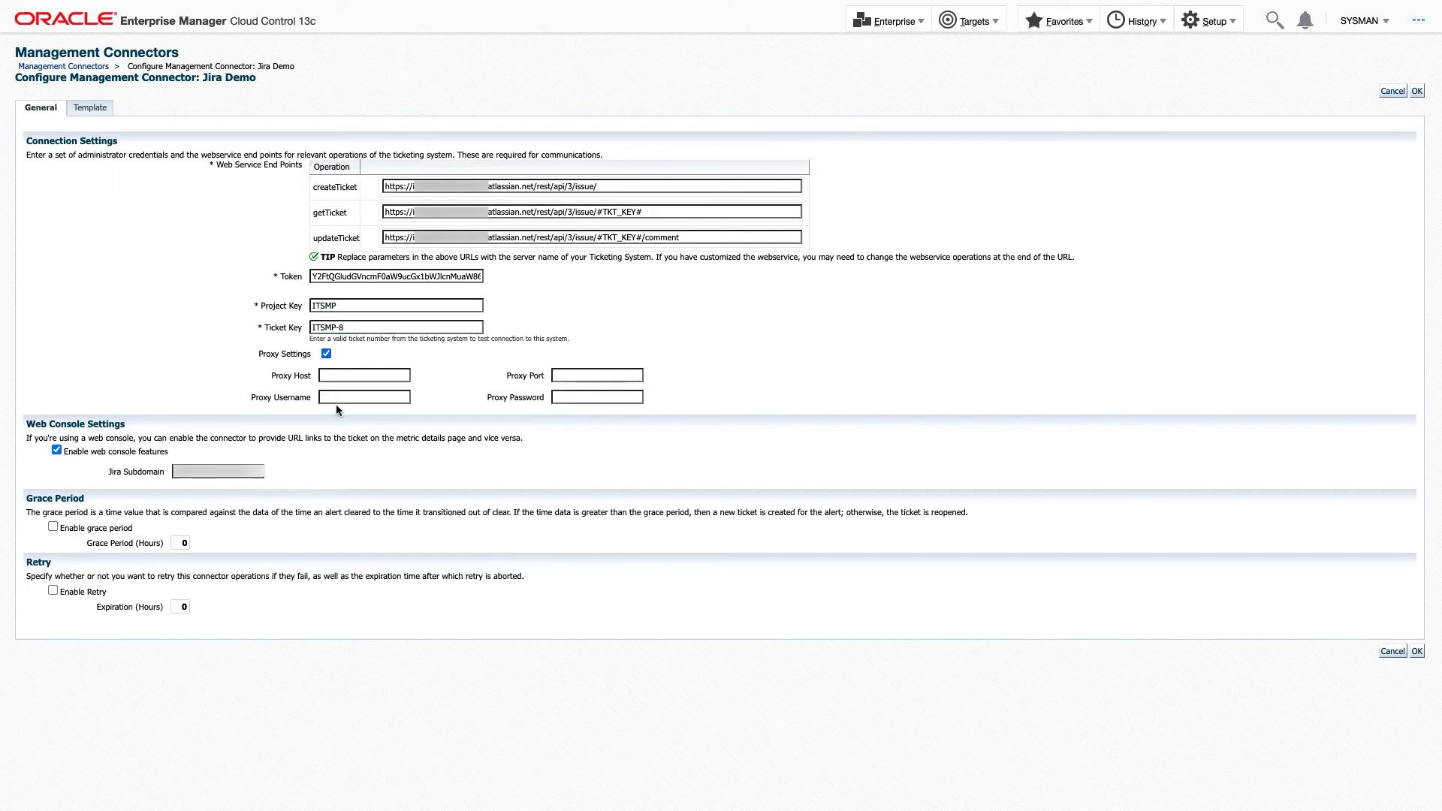
{"action": "left_click", "coordinate": [326, 354]}
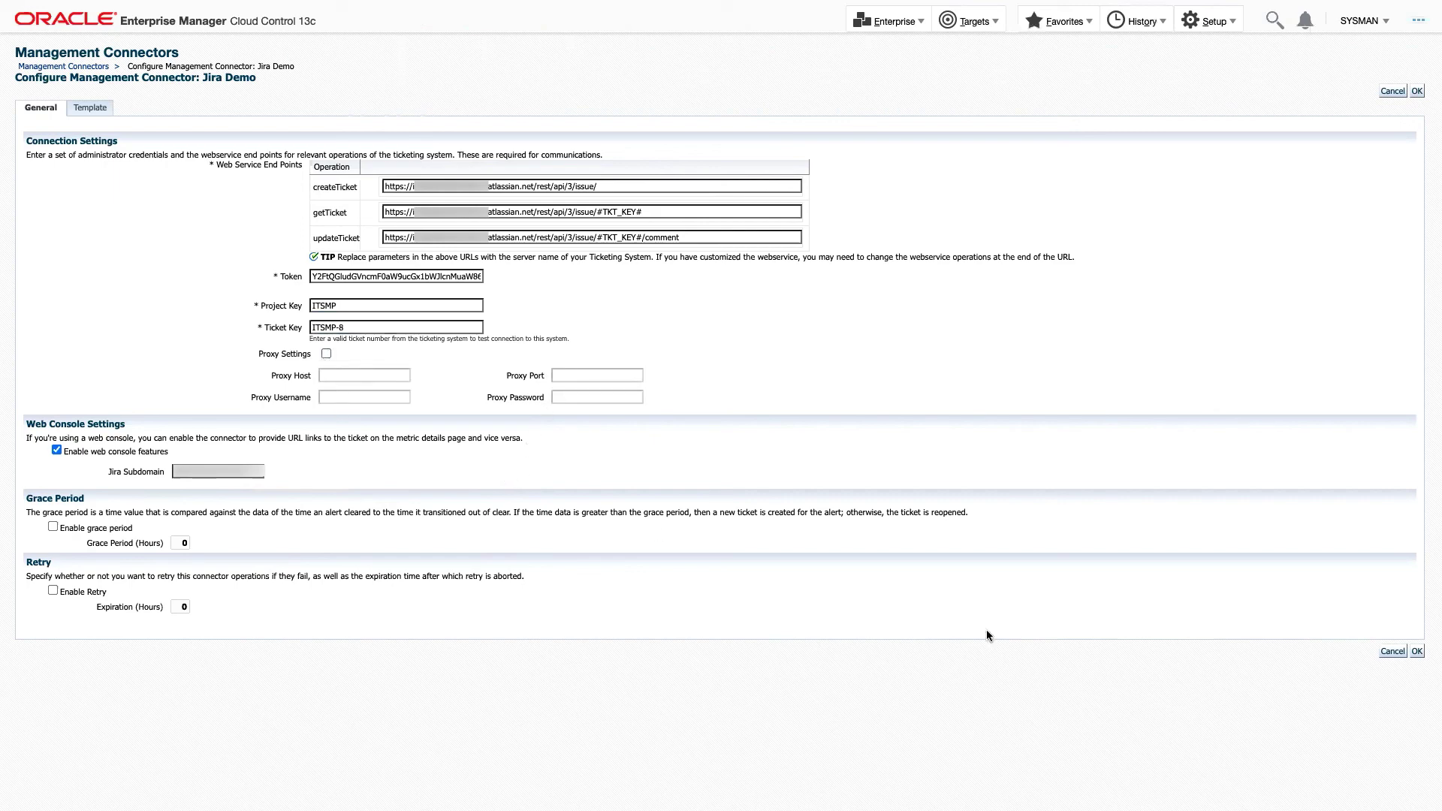
{"action": "left_click", "coordinate": [1416, 652]}
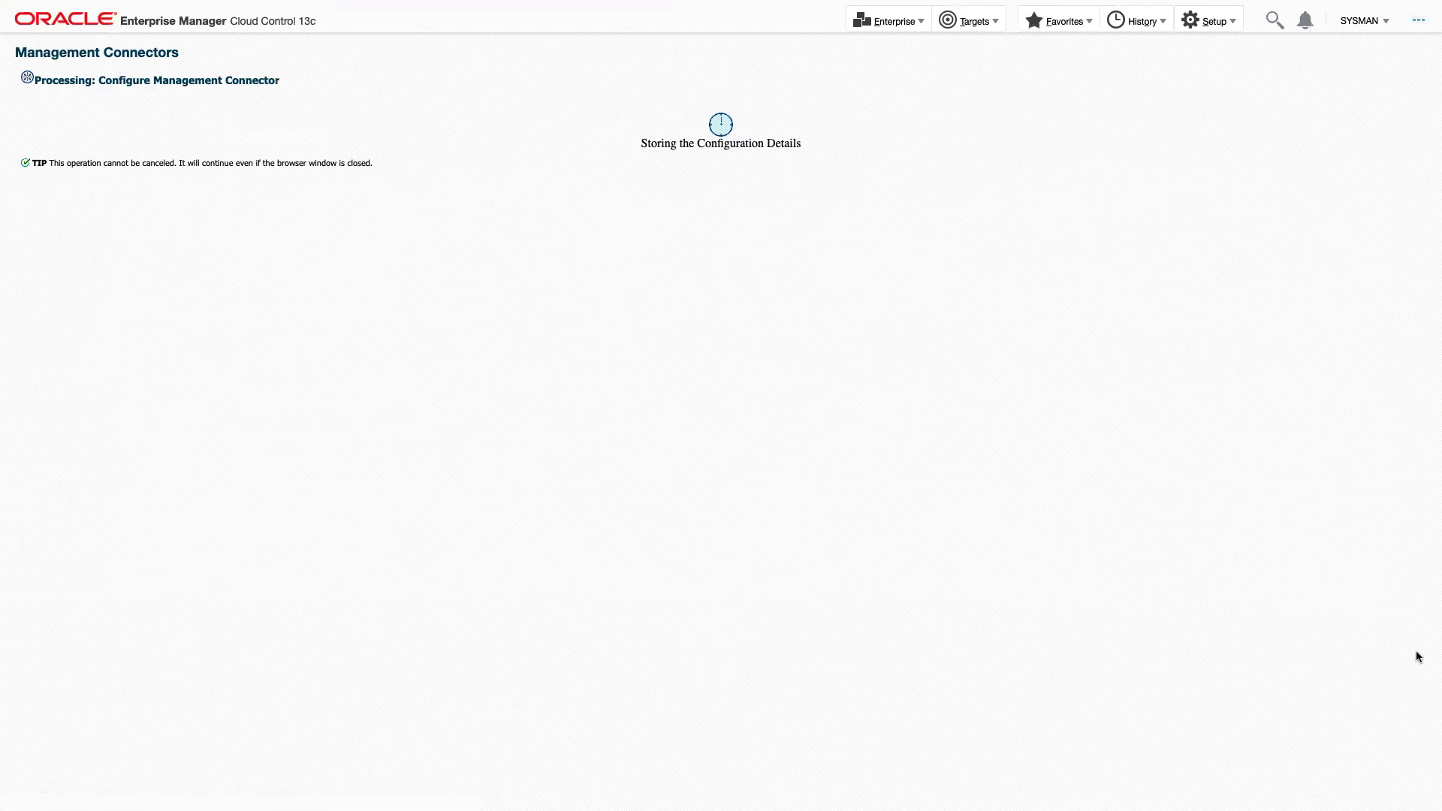